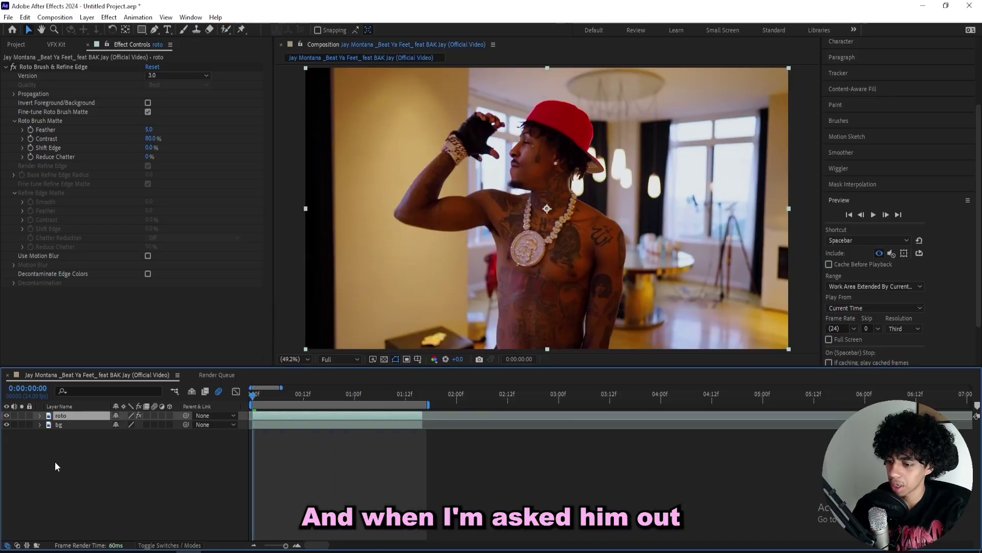
# Step: Hide the bg layer and apply the Refine Soft Matte effect to the roto layer
pyautogui.click(6, 425)
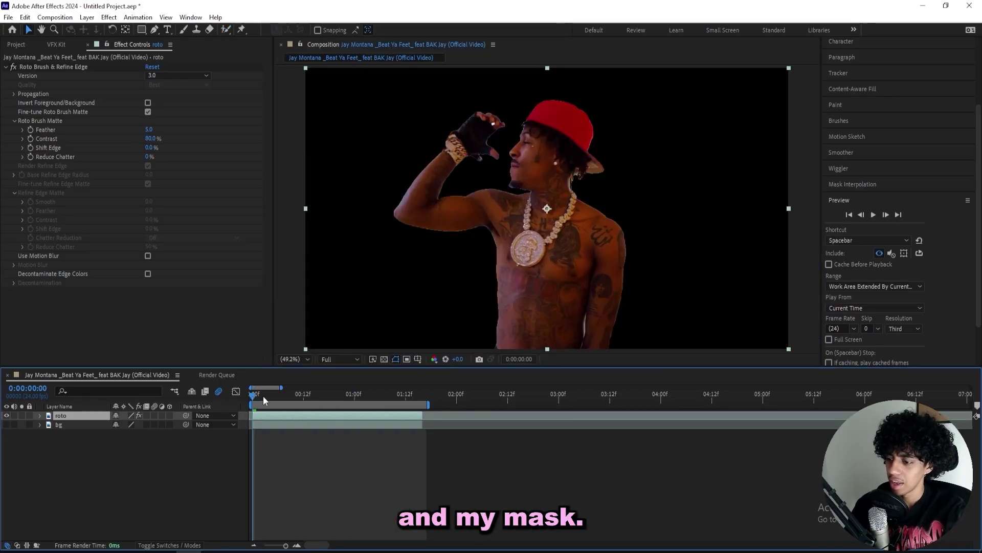
pyautogui.moveTo(263, 395); pyautogui.dragTo(285, 394)
pyautogui.hotkey('ctrl', 'space')
pyautogui.write('refine s')
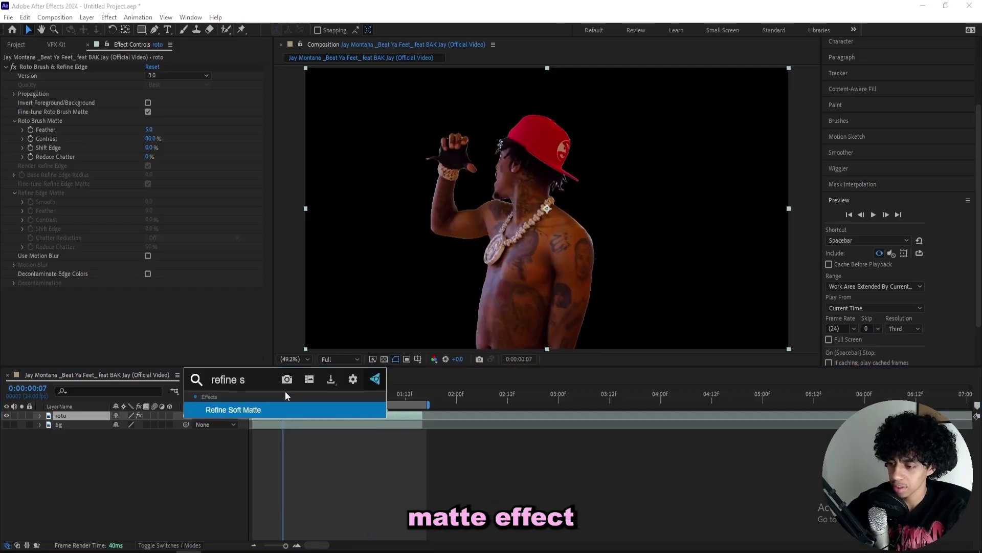
pyautogui.press('Return')
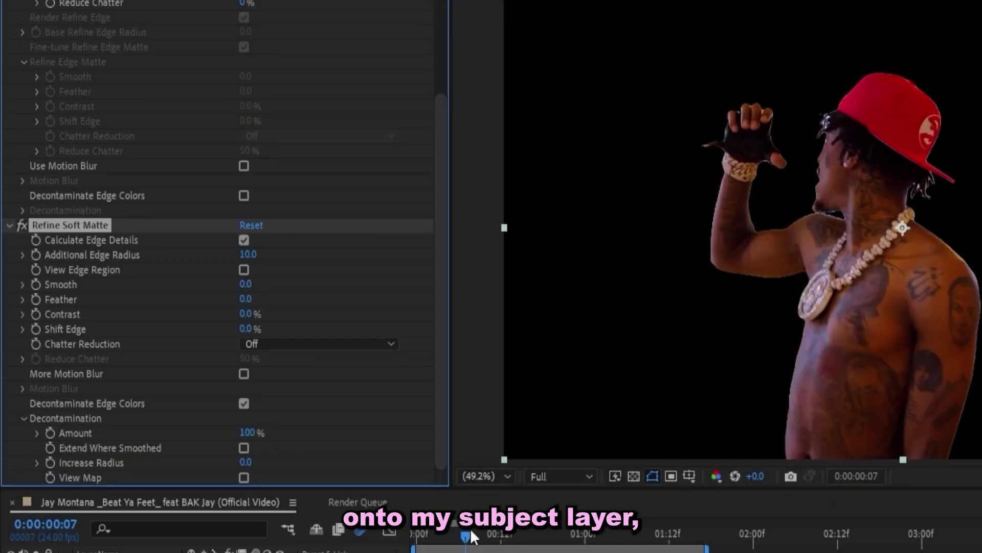
# Step: Set Refine Soft Matte's Additional Edge Radius to 3 and raise its Feather to about 5.2
pyautogui.moveTo(201, 256); pyautogui.dragTo(200, 257)
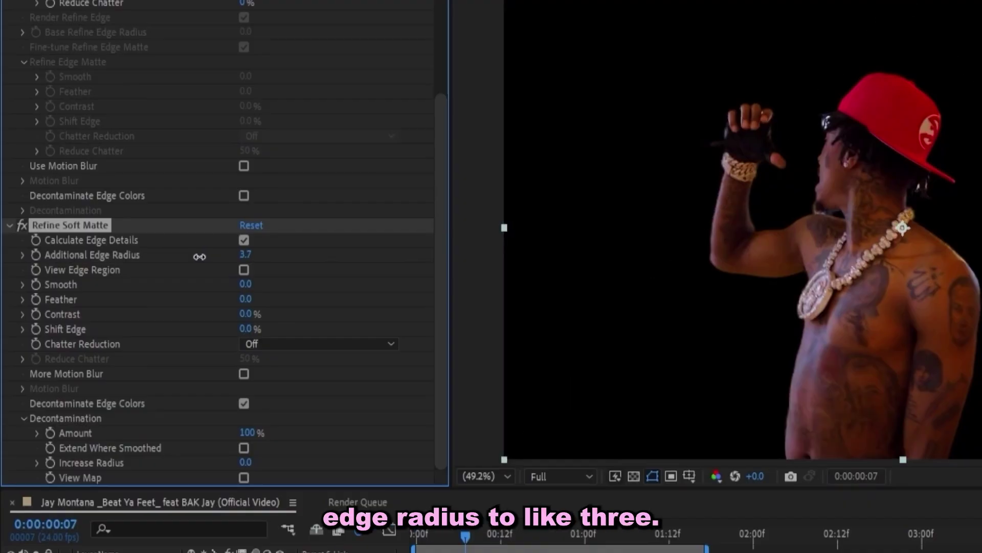
pyautogui.write('3')
pyautogui.press('Return')
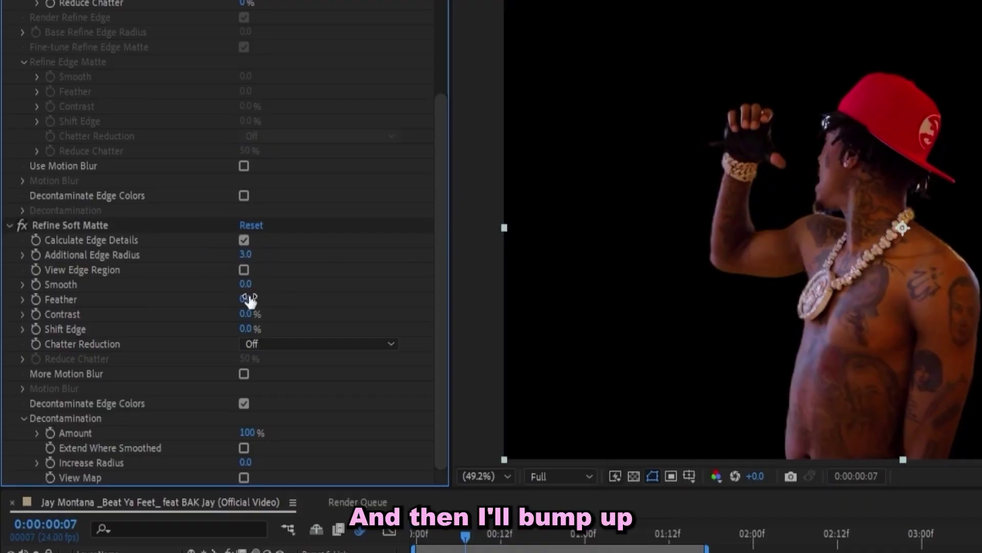
pyautogui.moveTo(247, 299); pyautogui.dragTo(310, 293)
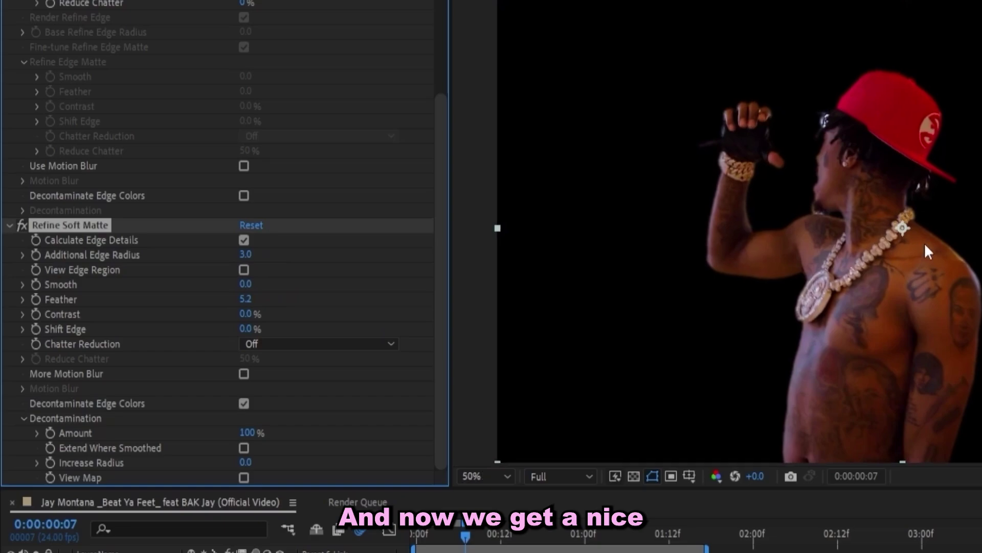
pyautogui.scroll(3, 834, 261)
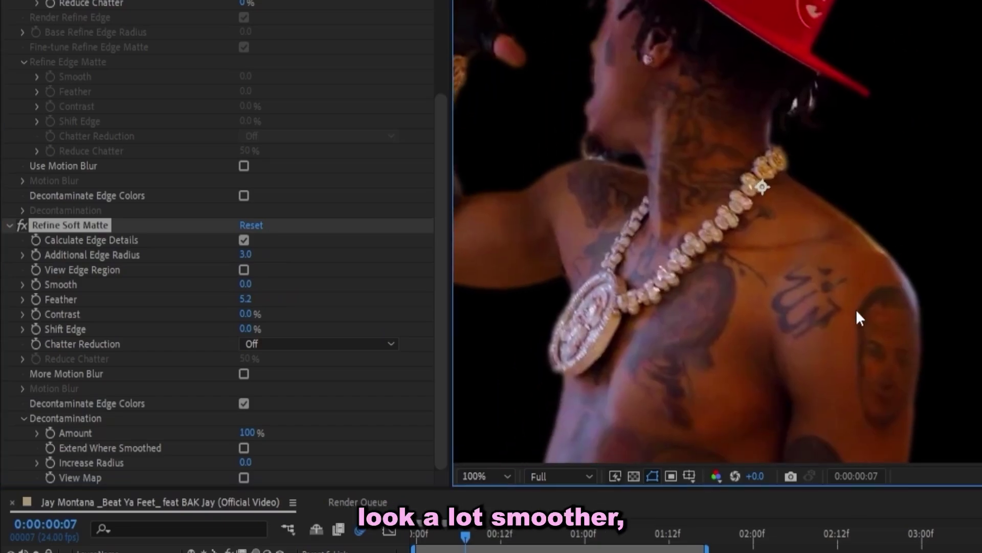
pyautogui.scroll(-3, 827, 261)
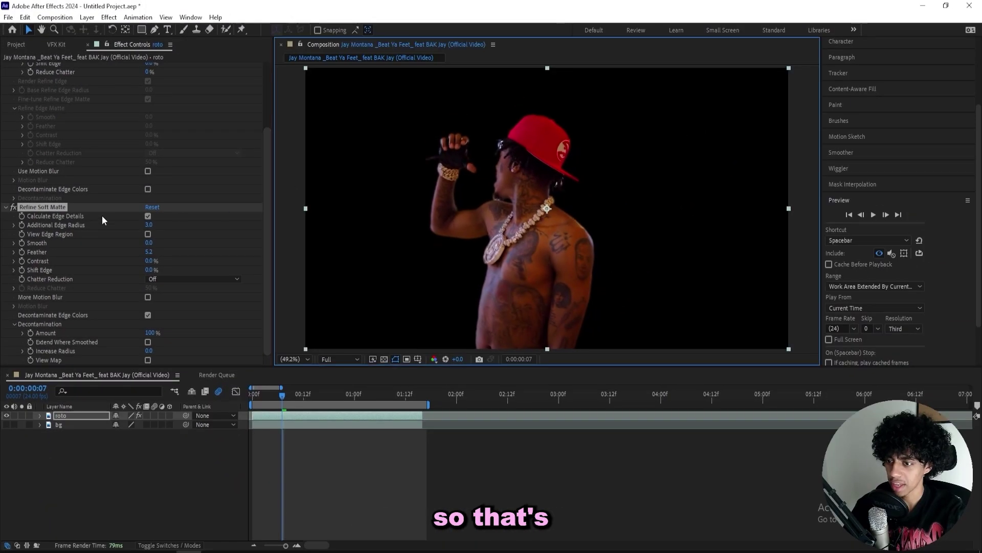
# Step: Toggle Refine Soft Matte off and on to compare the cutout's edges, ending with the effect enabled
pyautogui.click(13, 206)
pyautogui.click(13, 207)
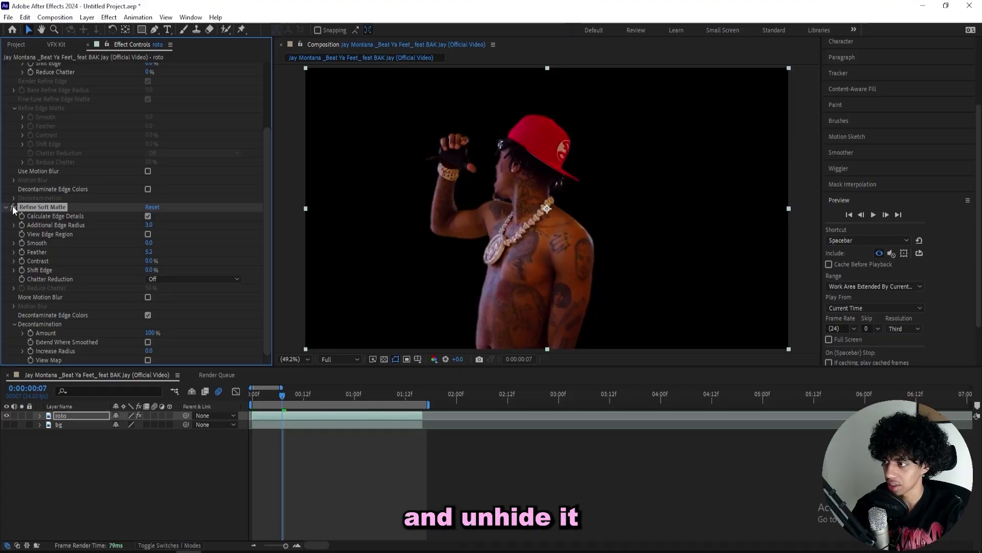
pyautogui.click(13, 207)
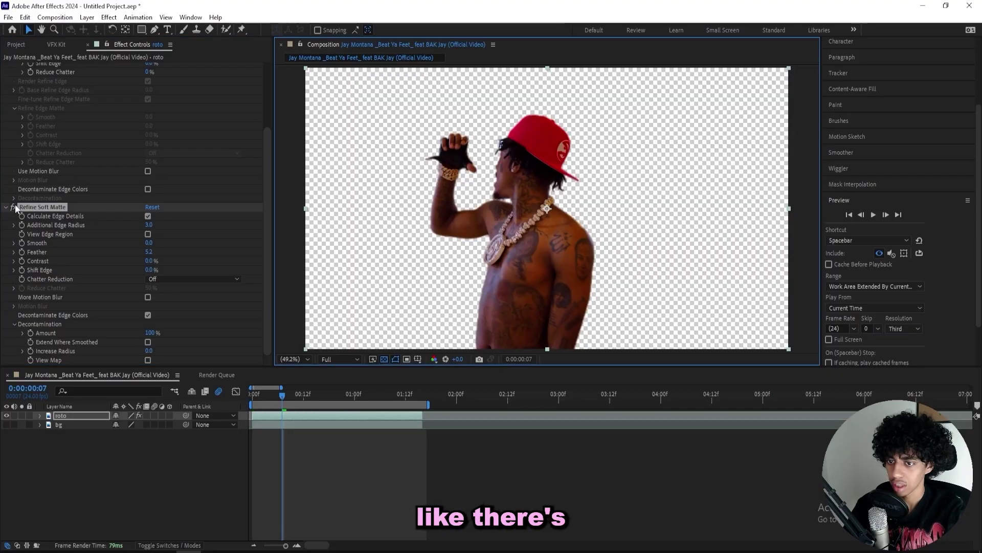
pyautogui.click(15, 207)
pyautogui.click(15, 207)
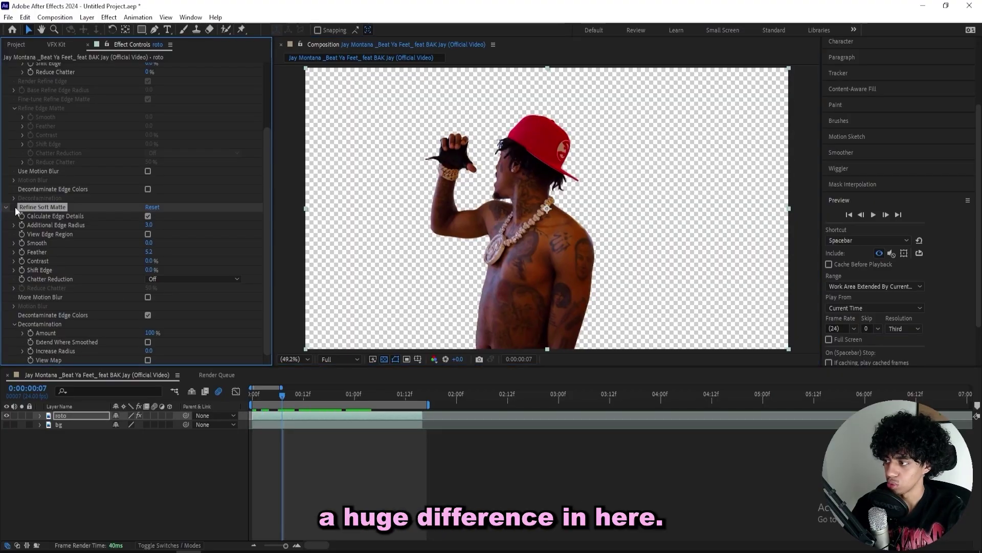
# Step: Show the bg layer again and add an adjustment layer between the roto and bg layers
pyautogui.click(6, 424)
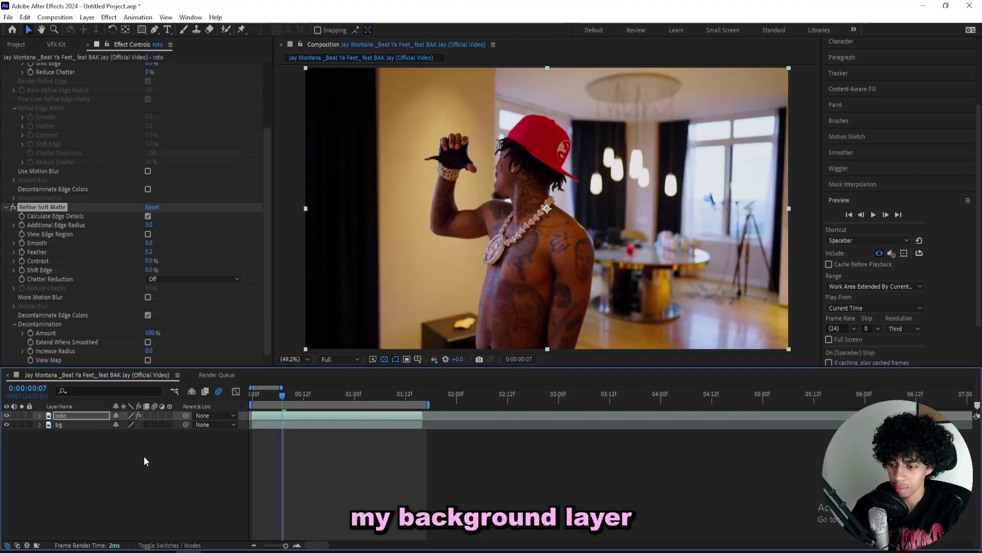
pyautogui.press('Home')
pyautogui.hotkey('ctrl', 'alt', 'y')
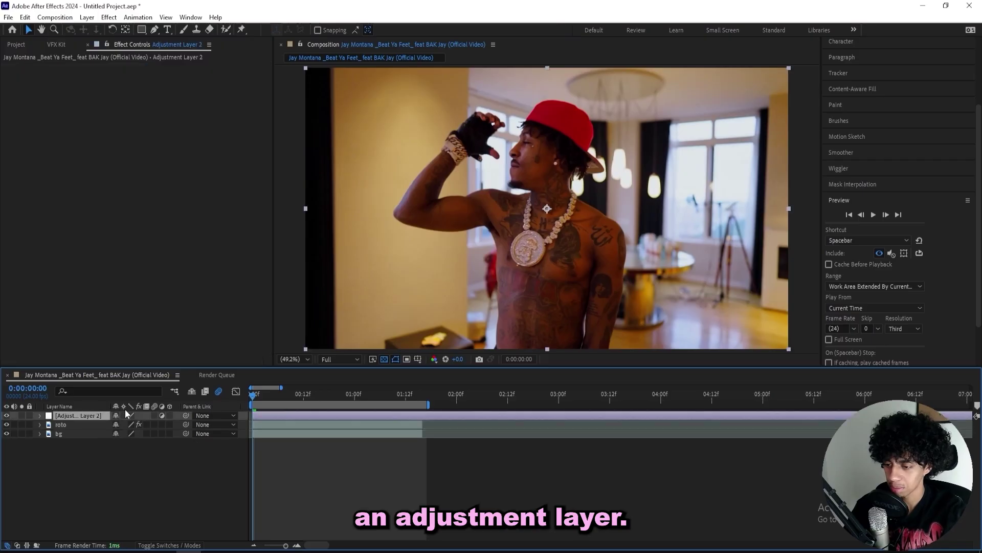
pyautogui.moveTo(72, 429); pyautogui.dragTo(74, 429)
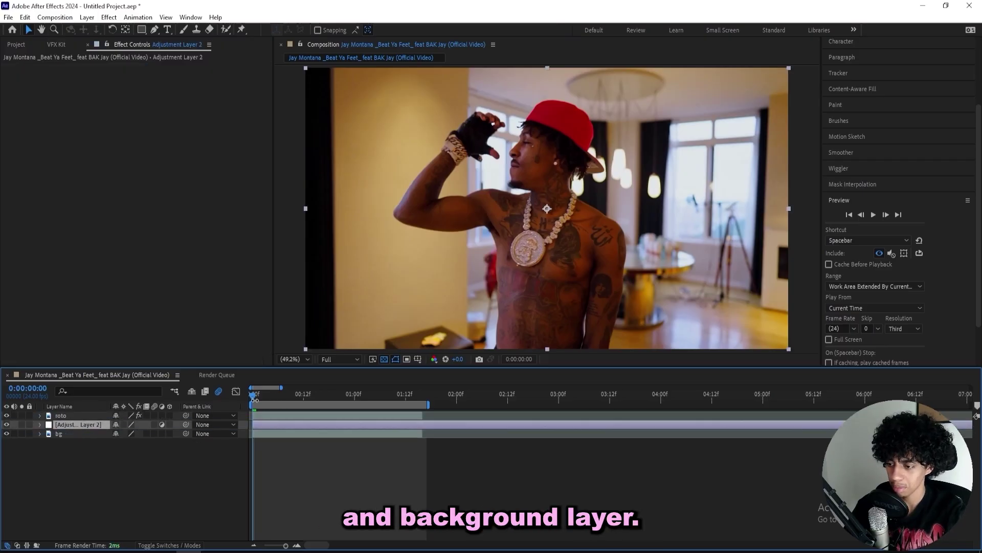
pyautogui.moveTo(275, 398); pyautogui.dragTo(232, 404)
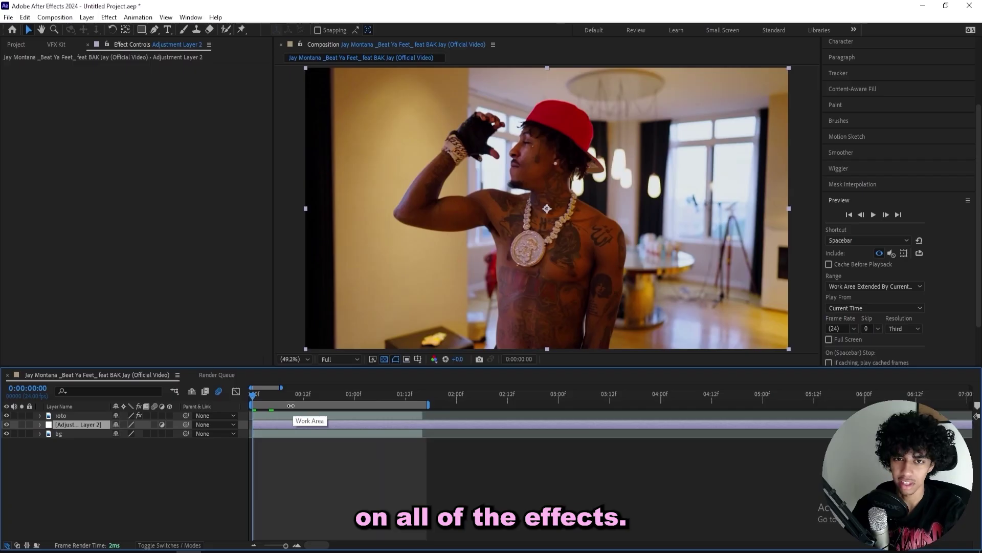
pyautogui.press('space')
pyautogui.click(301, 455)
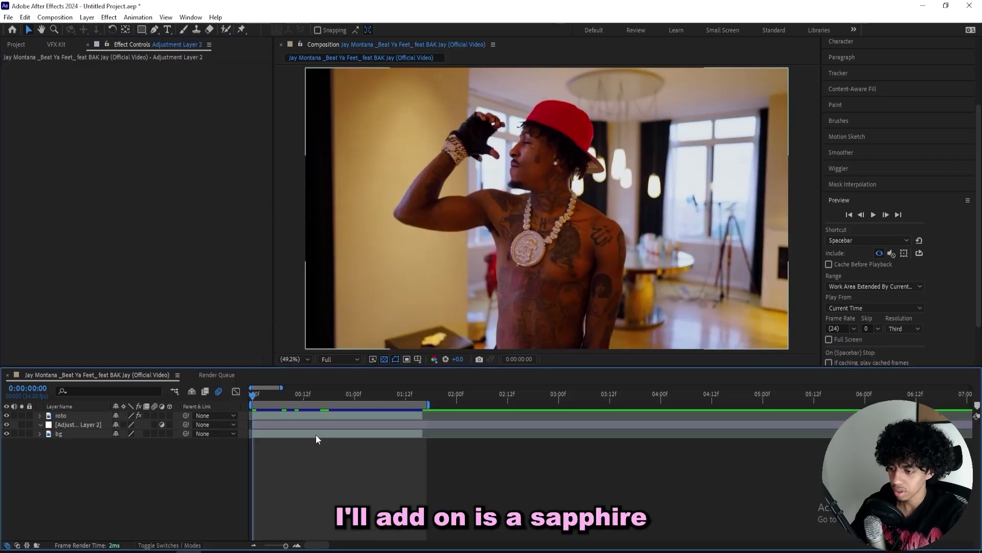
# Step: Apply the S_WarpChroma effect to the adjustment layer
pyautogui.click(303, 424)
pyautogui.hotkey('ctrl', 'space')
pyautogui.write('s')
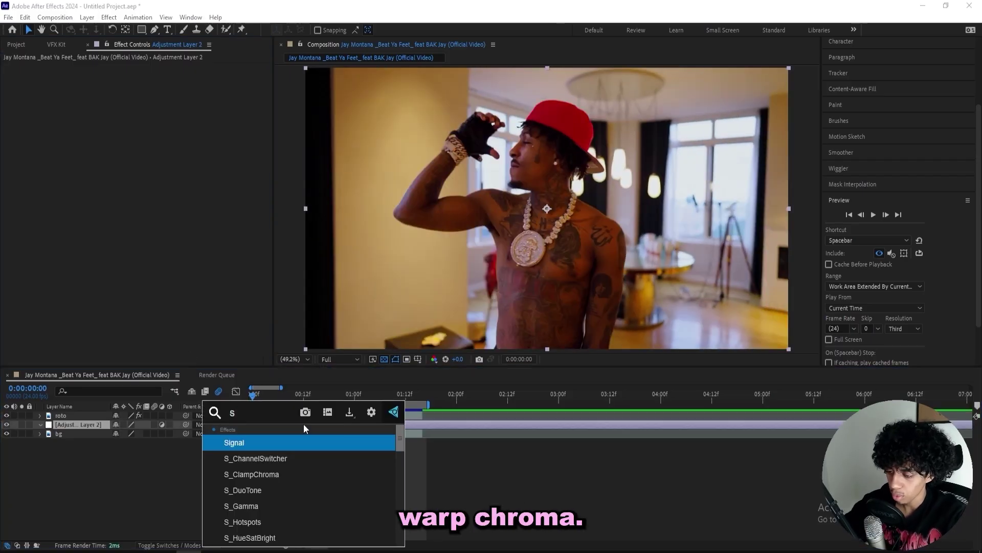
pyautogui.write('_')
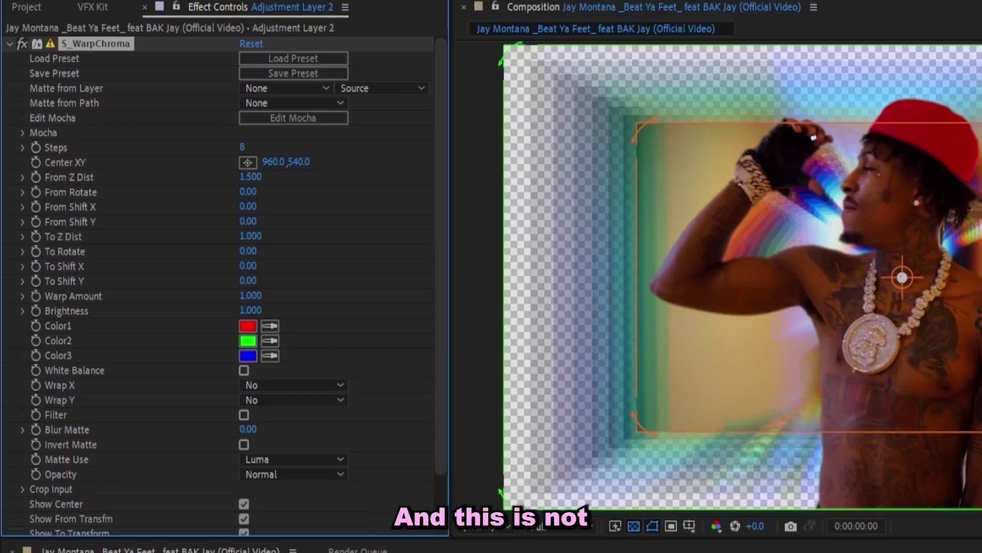
# Step: Set both Wrap X and Wrap Y of S_WarpChroma to Reflect
pyautogui.click(268, 384)
pyautogui.click(351, 361)
pyautogui.click(301, 389)
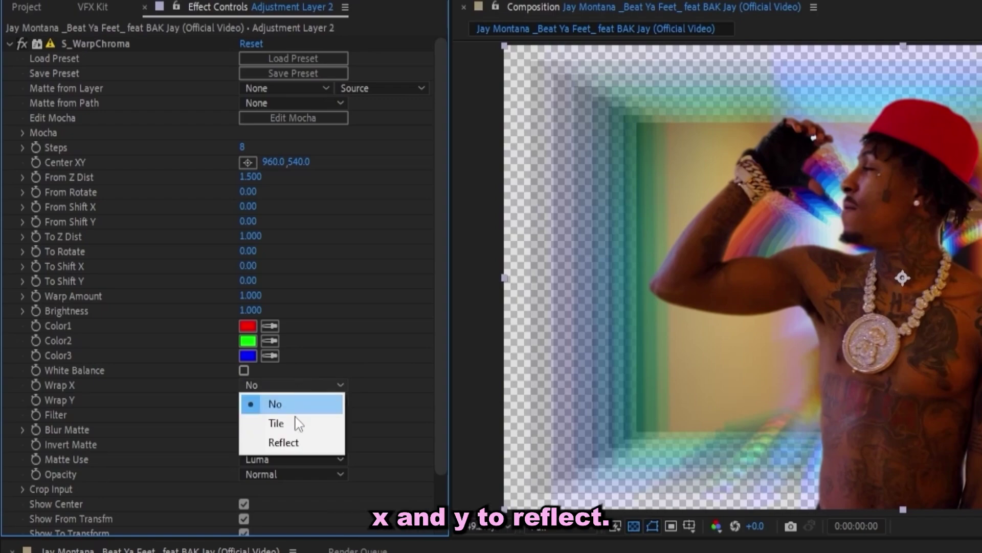
pyautogui.click(299, 445)
pyautogui.click(287, 401)
pyautogui.click(303, 455)
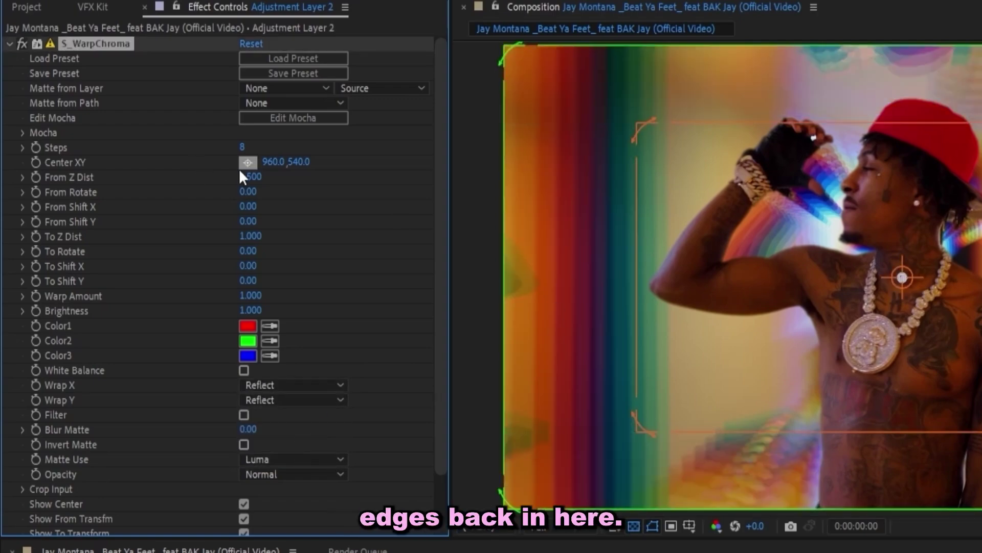
# Step: Set S_WarpChroma's From Z Dist to 1 and start keyframing From Z Dist and From Rotate at the first frame
pyautogui.click(250, 177)
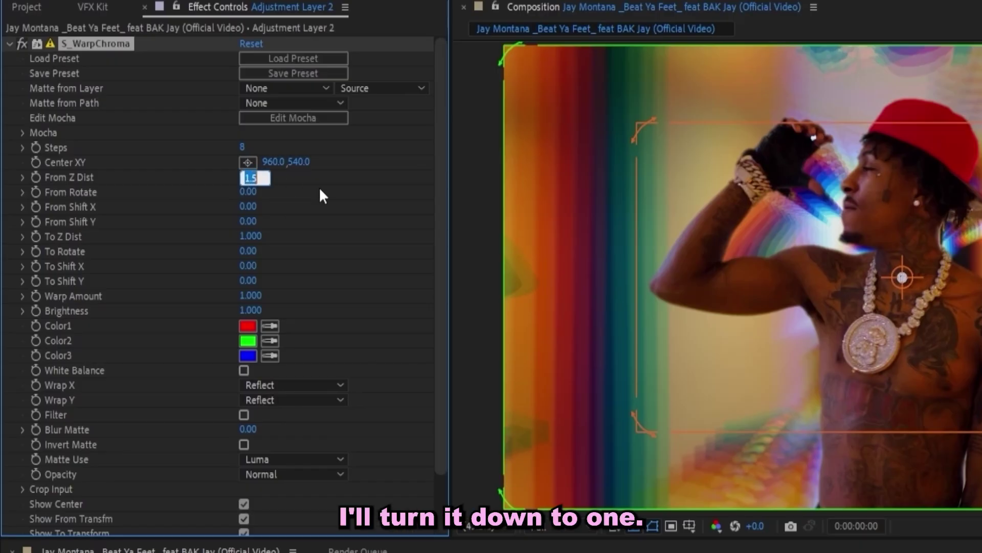
pyautogui.write('1')
pyautogui.press('Return')
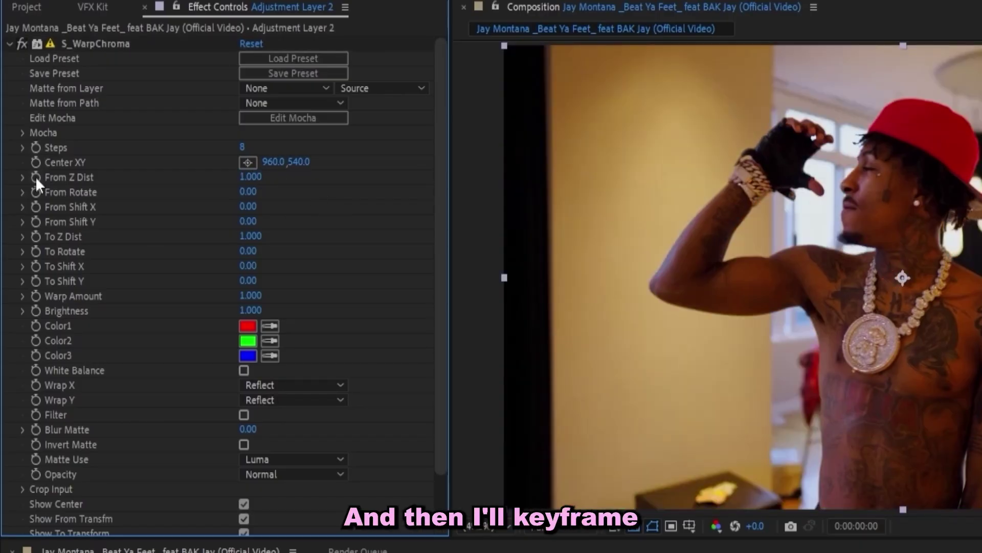
pyautogui.click(33, 176)
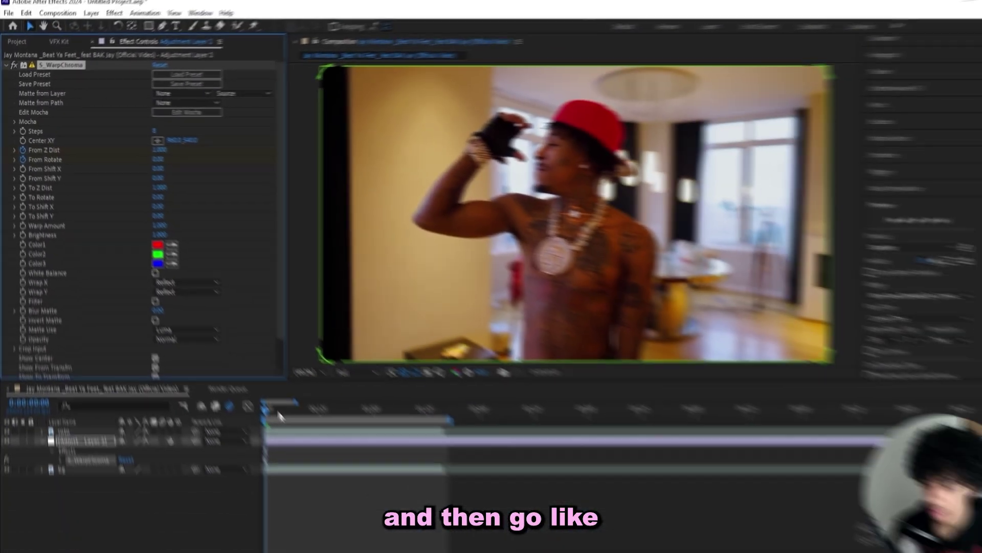
# Step: Keyframe S_WarpChroma's From Z Dist at 1.1 at 0:00:00:17
pyautogui.moveTo(264, 397); pyautogui.dragTo(323, 395)
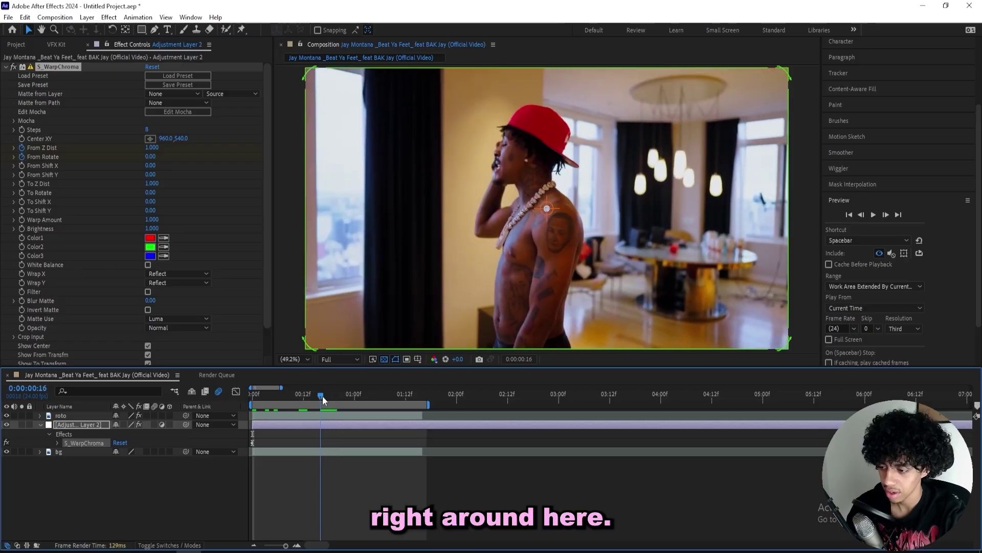
pyautogui.click(152, 147)
pyautogui.write('1')
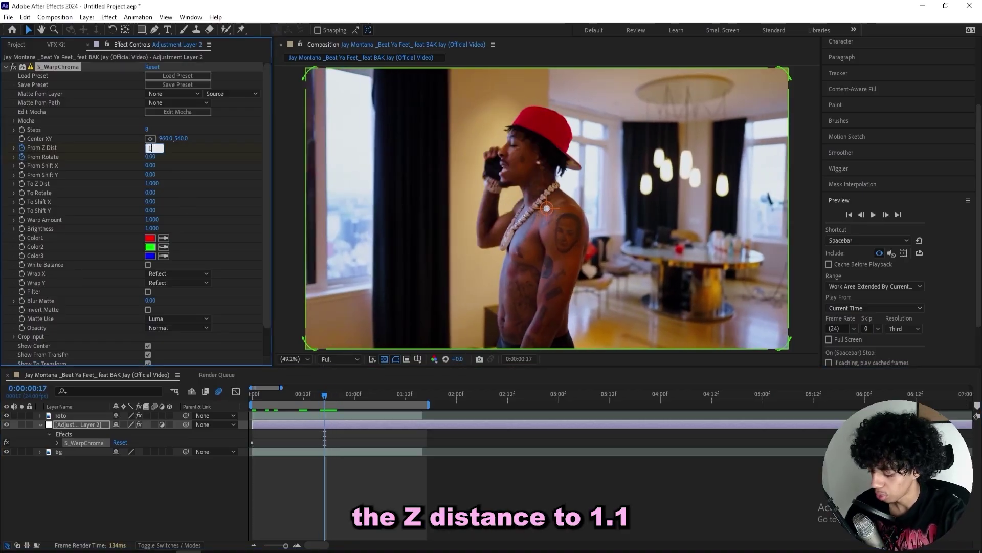
pyautogui.write('.100')
pyautogui.press('Return')
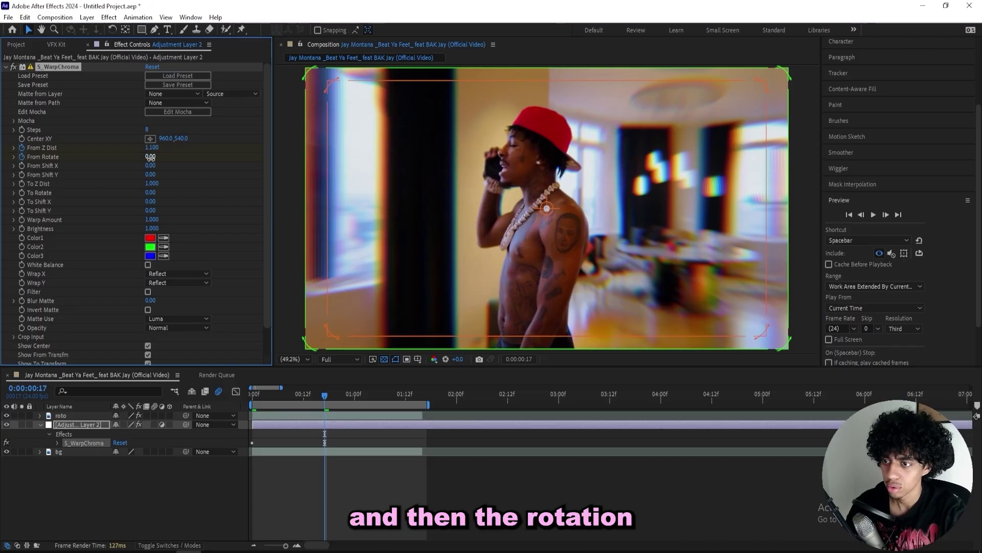
# Step: Set S_WarpChroma's From Rotate to 30 at 0:00:00:17, after trying 15
pyautogui.click(151, 157)
pyautogui.write('15')
pyautogui.click(206, 195)
pyautogui.click(151, 157)
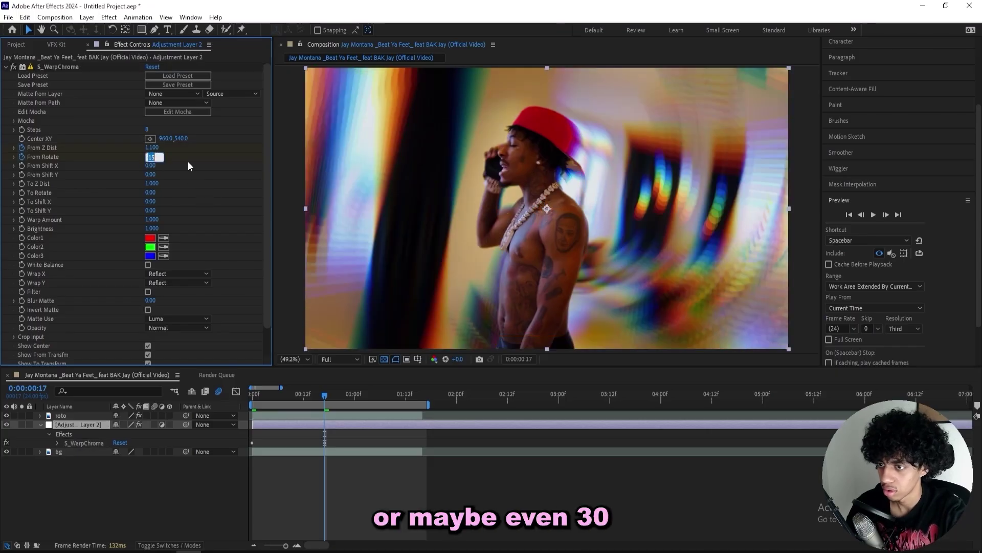
pyautogui.write('30')
pyautogui.click(196, 165)
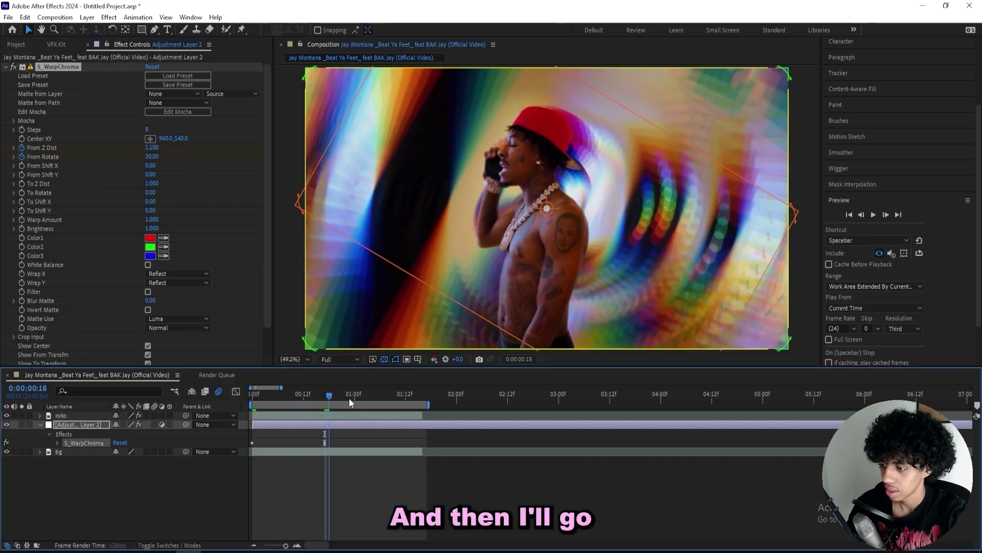
# Step: Keyframe S_WarpChroma's From Z Dist at 1 and From Rotate at 0 at 0:00:01:11
pyautogui.moveTo(349, 398); pyautogui.dragTo(404, 400)
pyautogui.click(174, 163)
pyautogui.click(149, 148)
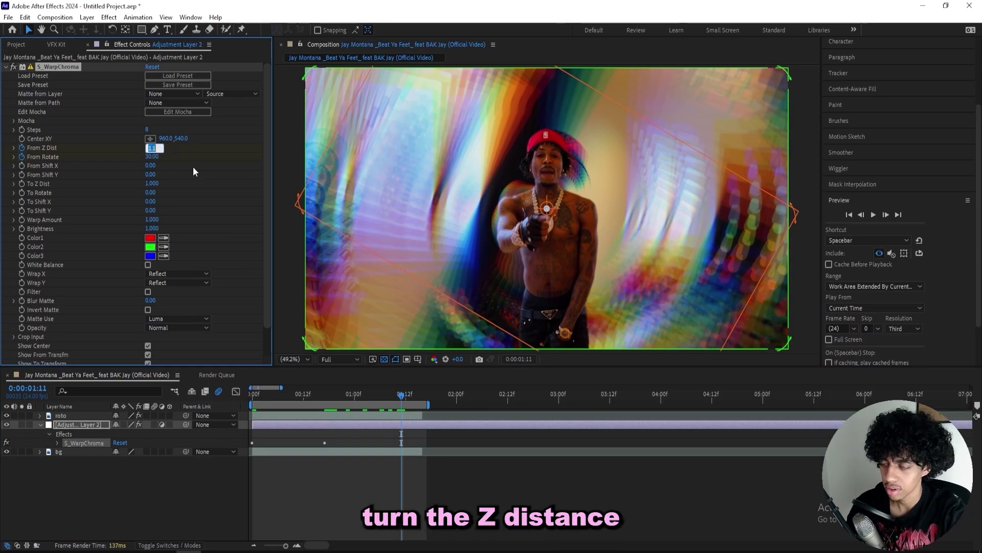
pyautogui.write('1')
pyautogui.press('Return')
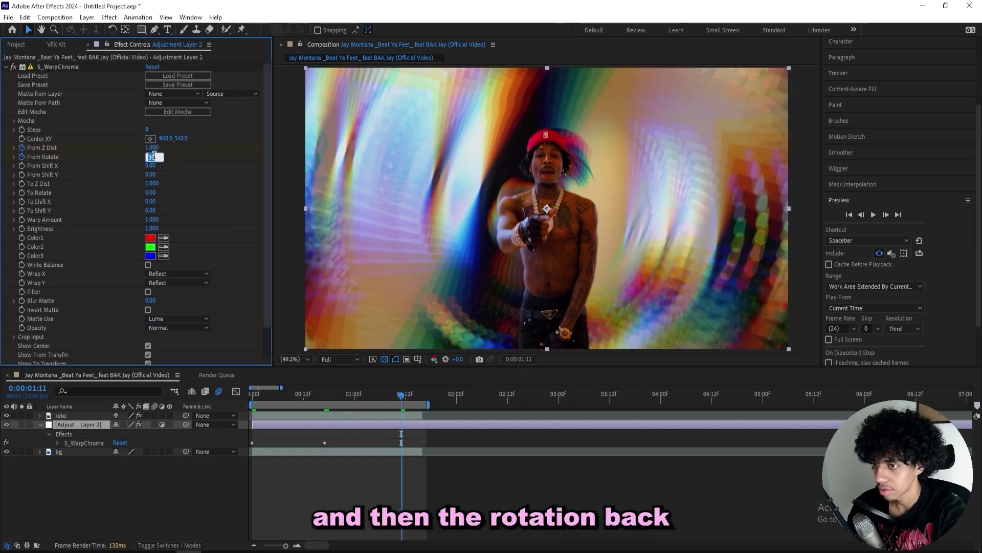
pyautogui.write('0')
pyautogui.press('Return')
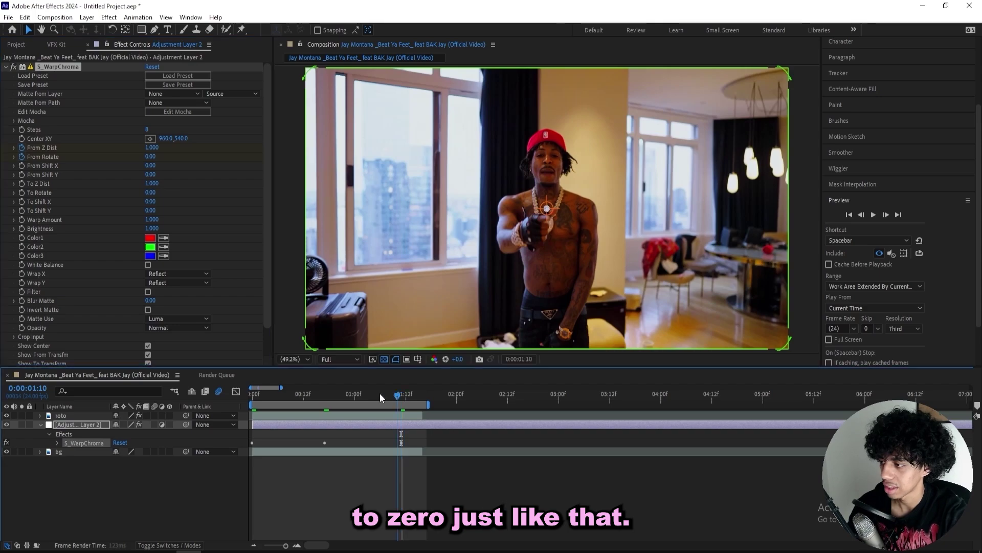
# Step: Return to the first frame and apply the S_WarpPuddle effect to the adjustment layer
pyautogui.press('Home')
pyautogui.hotkey('ctrl', 'space')
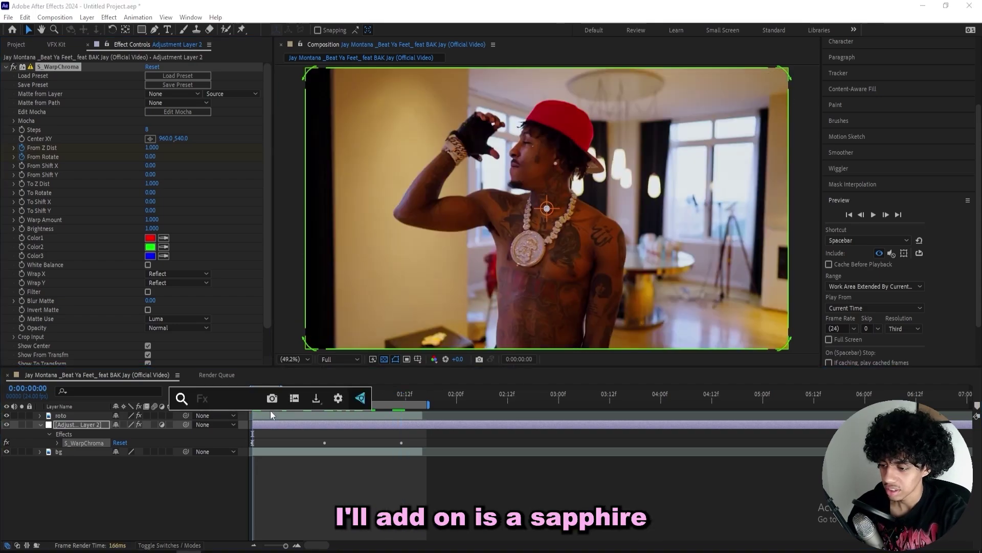
pyautogui.write('s_warp')
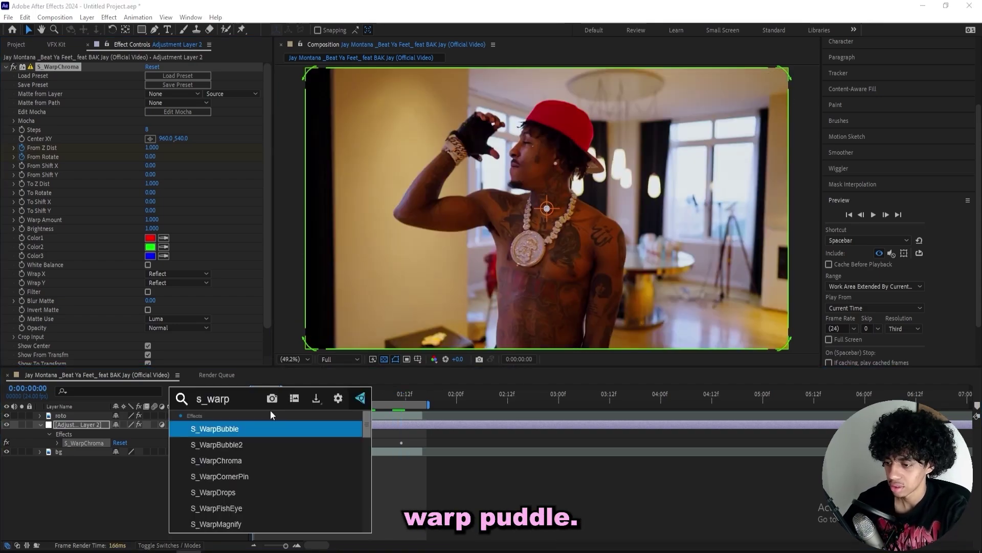
pyautogui.write('puddle')
pyautogui.press('Return')
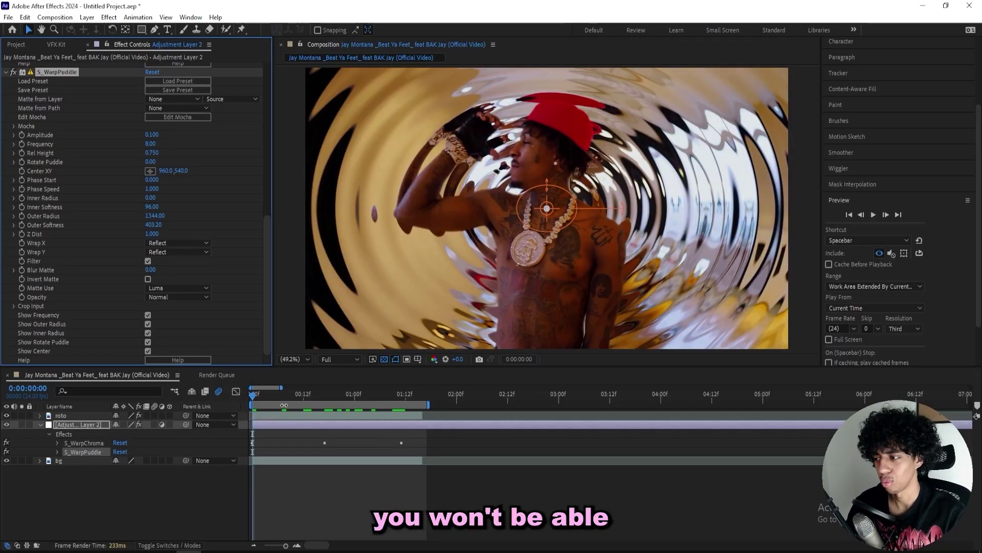
# Step: Set S_WarpPuddle's Amplitude to 0 and keyframe it at the first frame
pyautogui.click(152, 135)
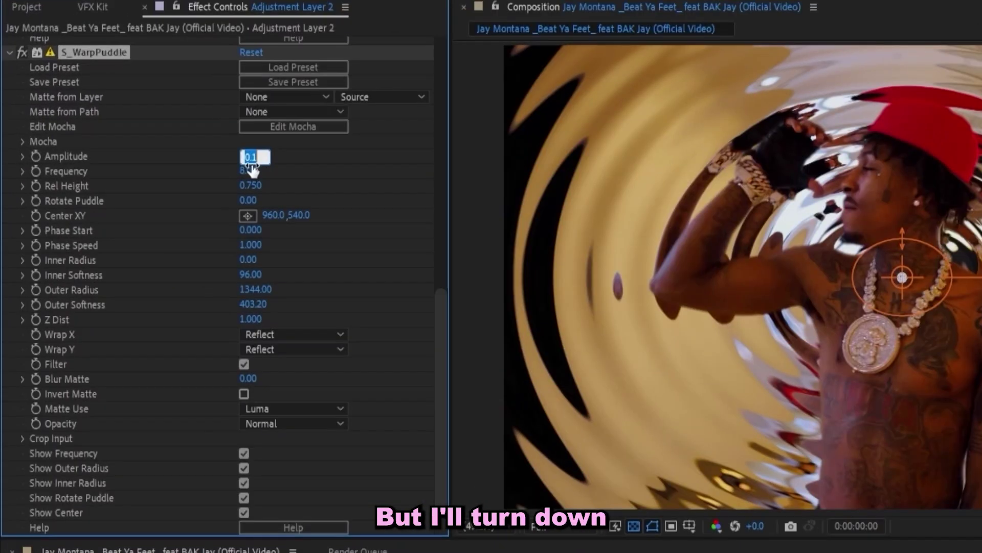
pyautogui.write('0')
pyautogui.press('Return')
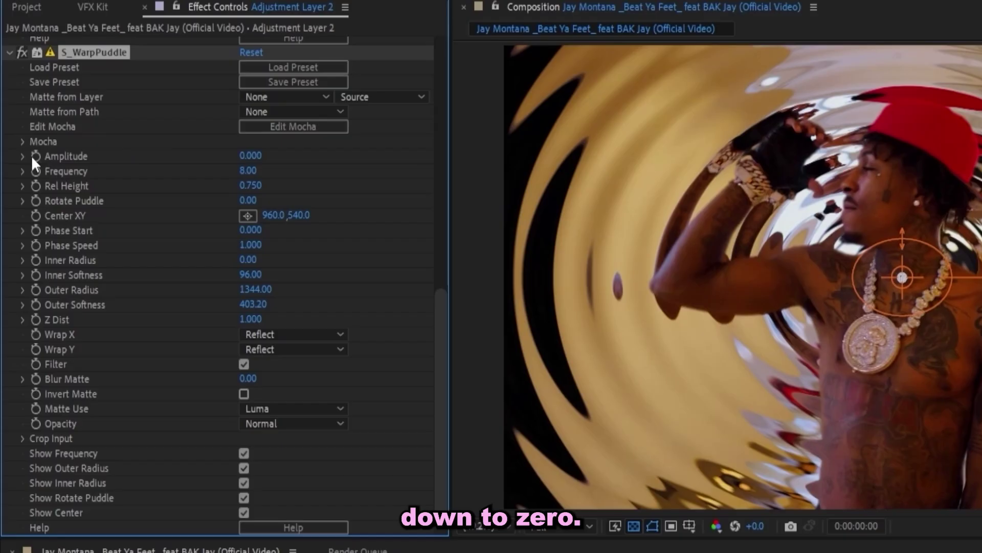
pyautogui.click(35, 156)
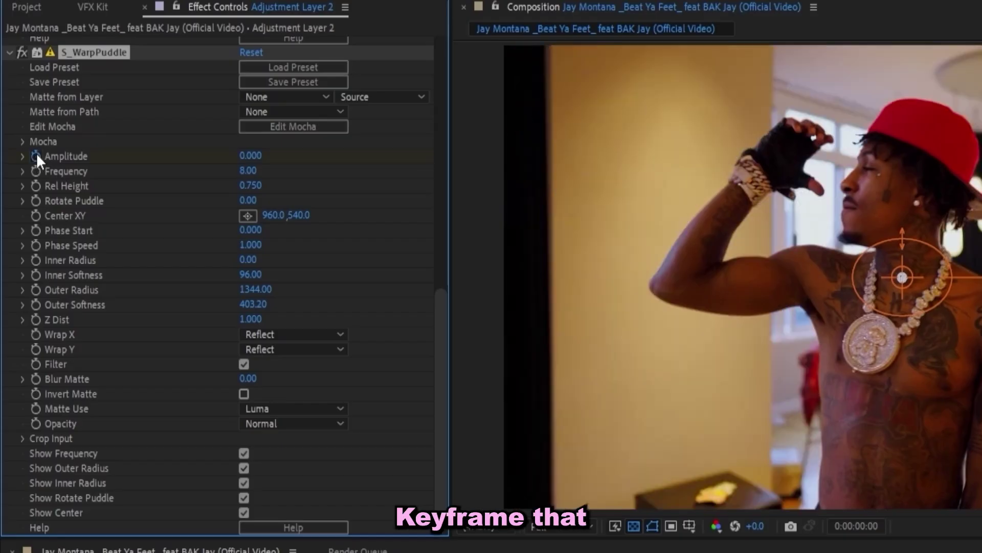
# Step: Set S_WarpPuddle's Frequency to 11 and Rel Height to 2, and keyframe the Frequency at the first frame
pyautogui.click(247, 170)
pyautogui.write('11')
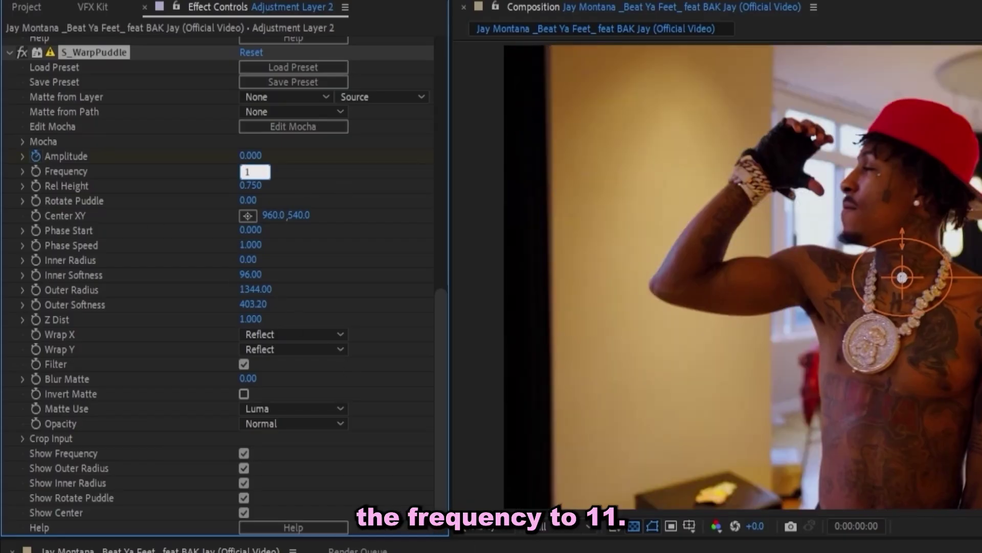
pyautogui.click(338, 181)
pyautogui.click(252, 185)
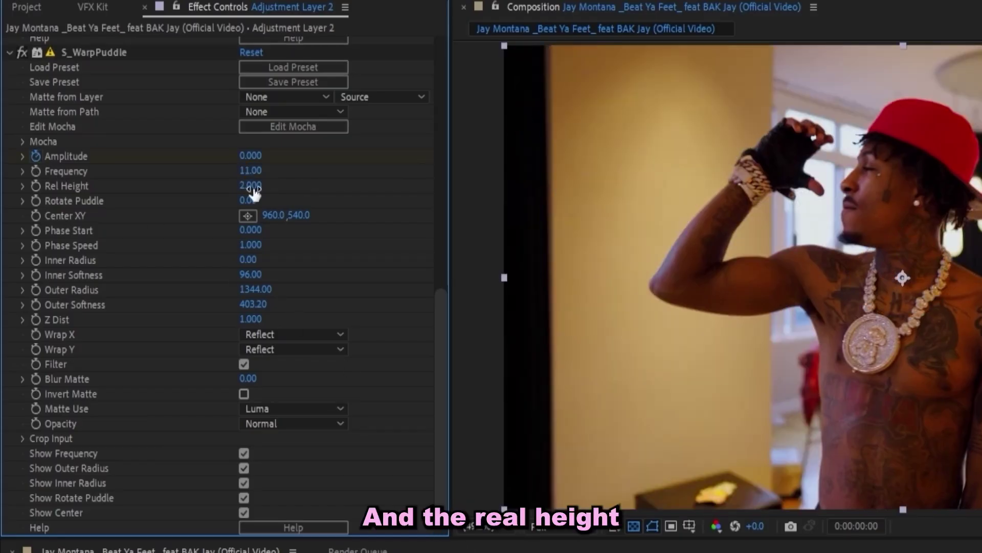
pyautogui.click(34, 170)
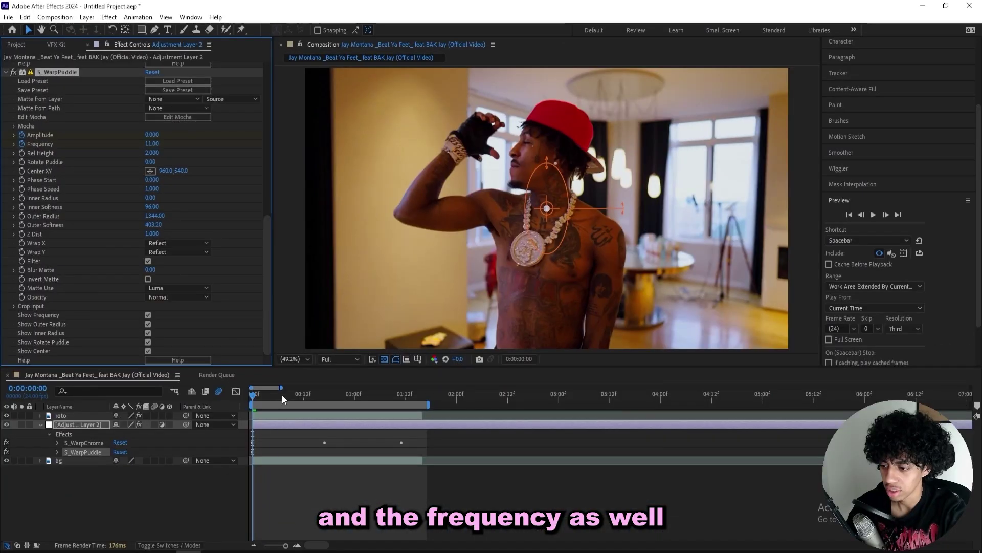
# Step: Keyframe S_WarpPuddle's Amplitude at 0.1 and Frequency at 5 at 0:00:00:17
pyautogui.moveTo(281, 395); pyautogui.dragTo(327, 395)
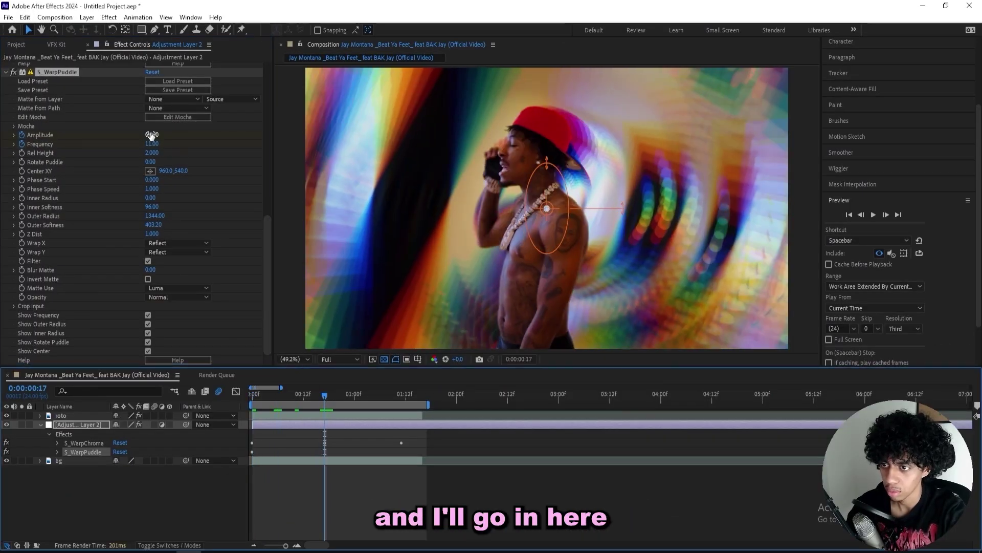
pyautogui.click(151, 135)
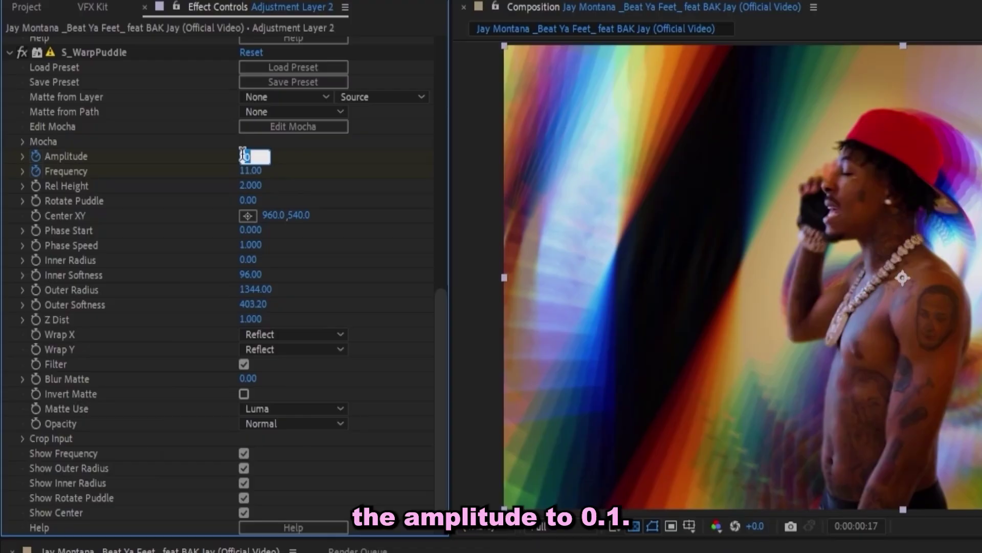
pyautogui.write('0.1')
pyautogui.press('Return')
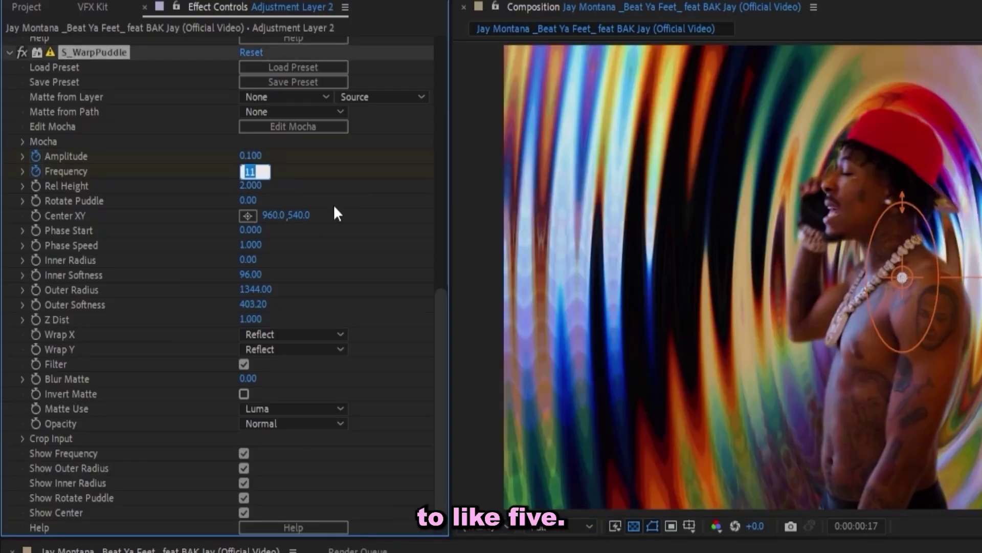
pyautogui.write('5')
pyautogui.press('Return')
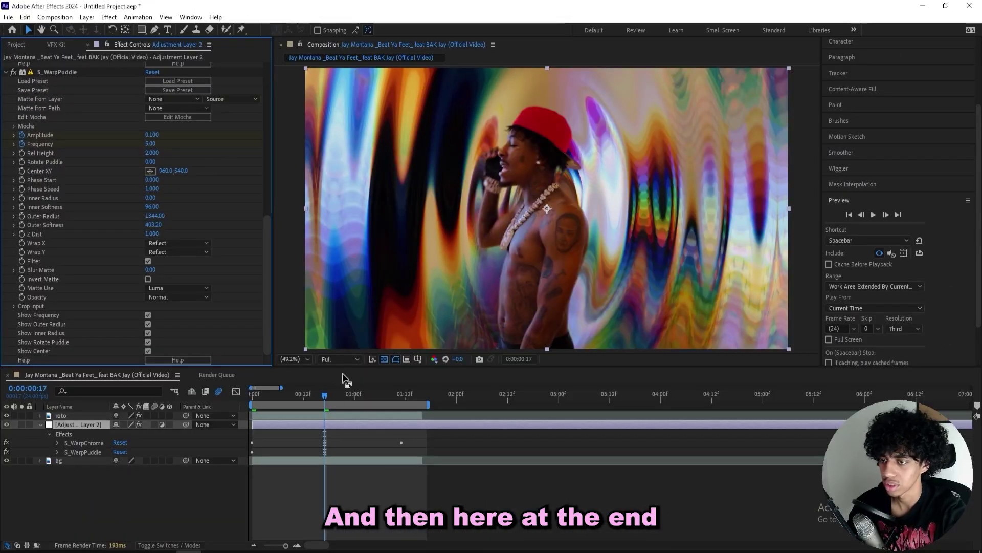
# Step: Keyframe S_WarpPuddle's Frequency at 11 and Amplitude at 0 at 0:00:01:11
pyautogui.moveTo(323, 398); pyautogui.dragTo(403, 399)
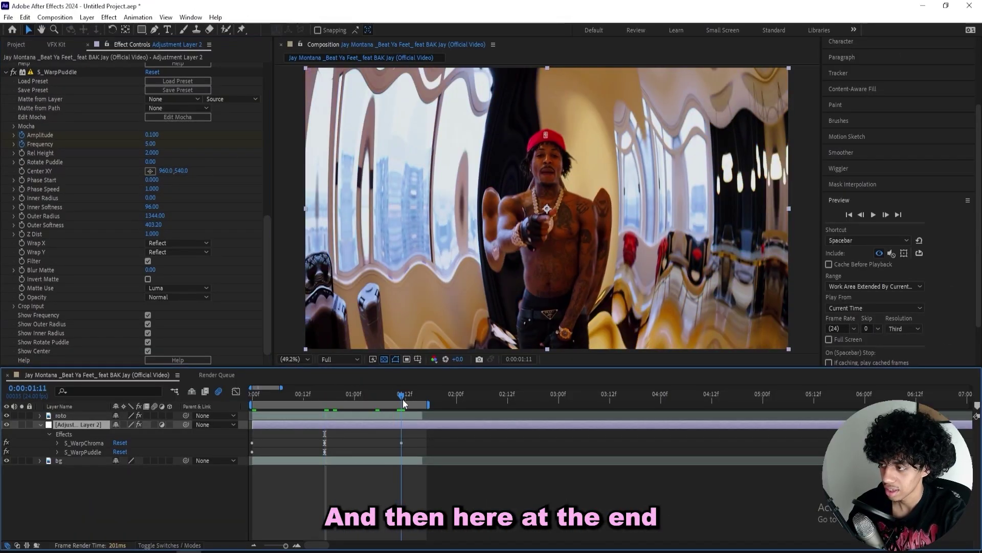
pyautogui.click(152, 145)
pyautogui.write('11')
pyautogui.click(153, 135)
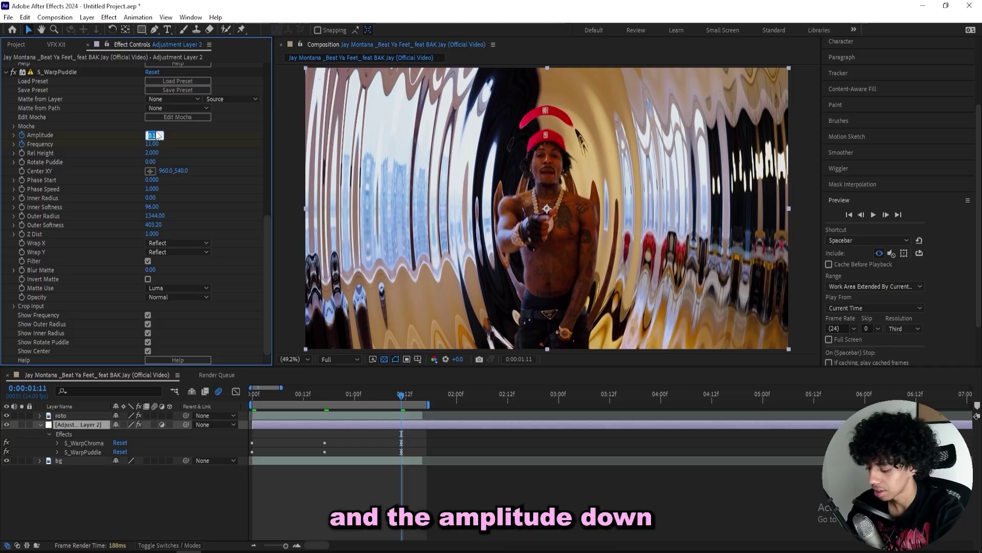
pyautogui.write('0')
pyautogui.press('Return')
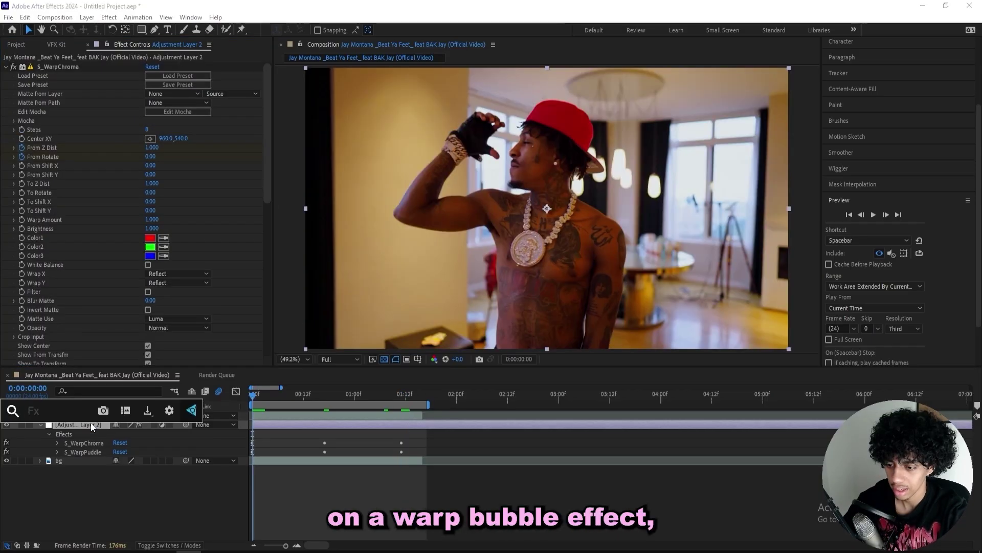
# Step: Apply the S_WarpBubble effect to the adjustment layer at the first frame and set its Amplitude to 0.1
pyautogui.write('bubble')
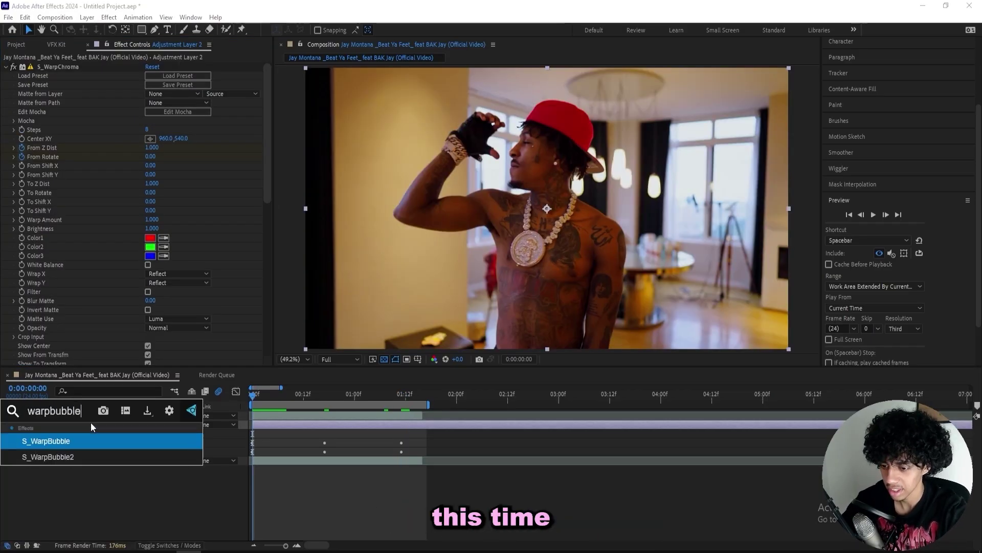
pyautogui.press('Return')
pyautogui.click(152, 189)
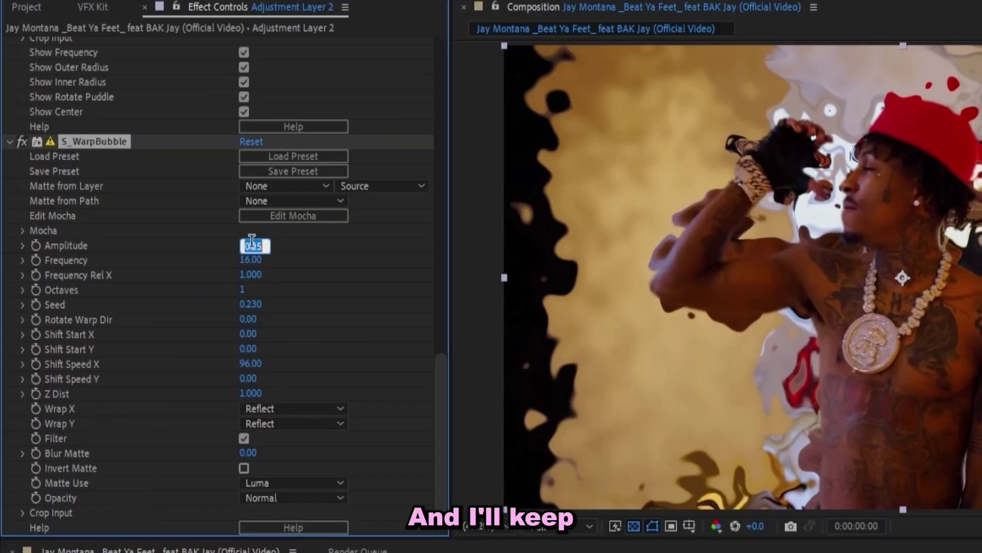
pyautogui.write('0.1')
pyautogui.press('Return')
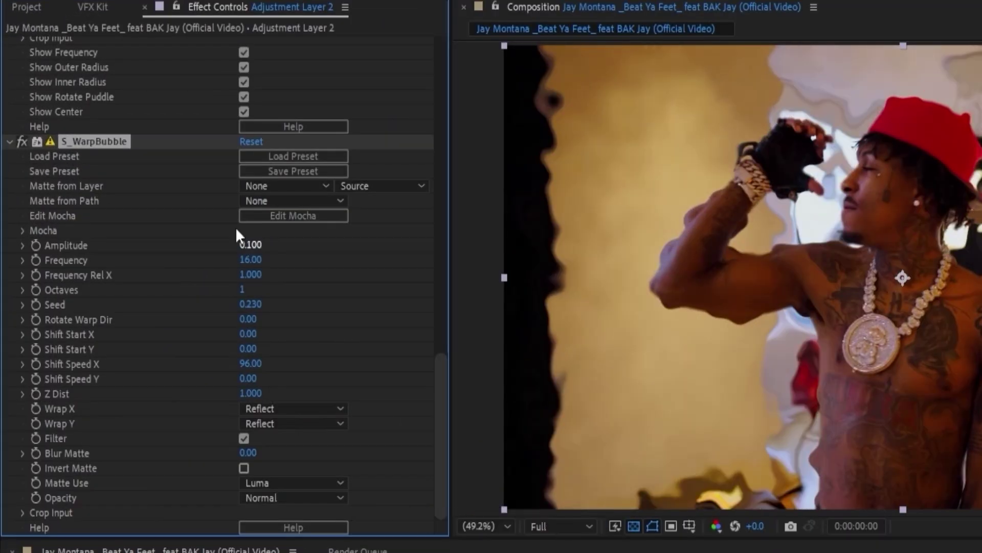
# Step: Keyframe S_WarpBubble's Amplitude at 0.1 at 0:00:00:17 and at 0 on the first frame and at 0:00:01:11
pyautogui.press('k')
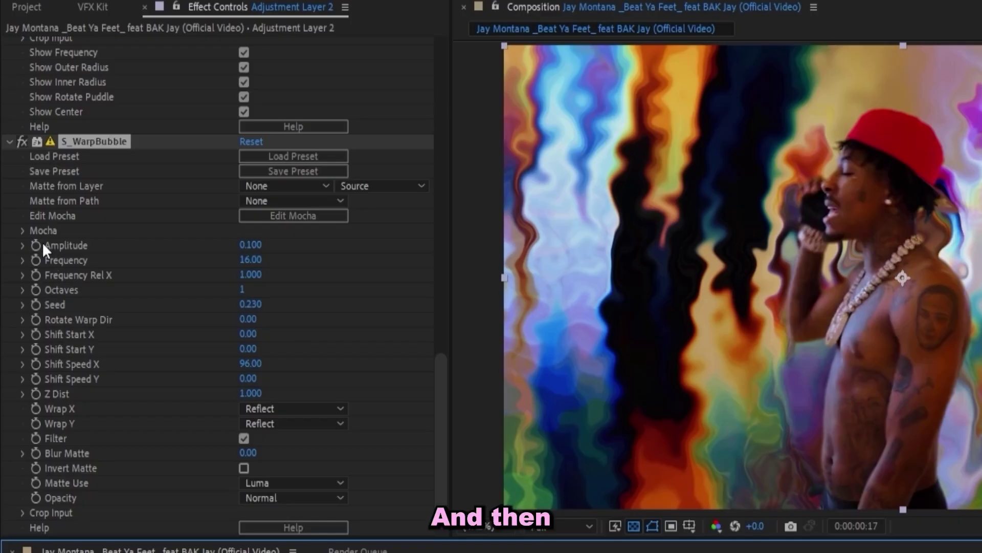
pyautogui.click(37, 245)
pyautogui.moveTo(323, 397); pyautogui.dragTo(251, 397)
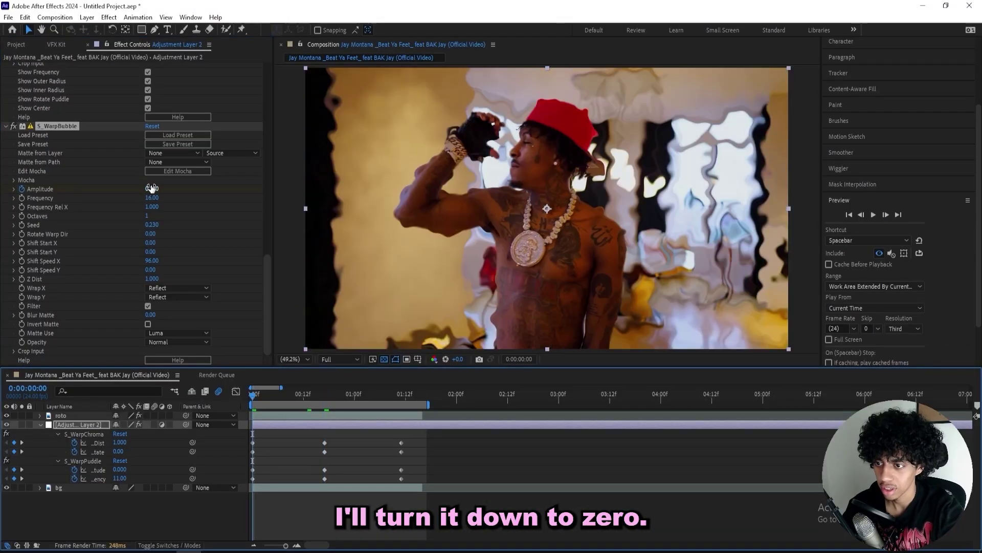
pyautogui.click(405, 395)
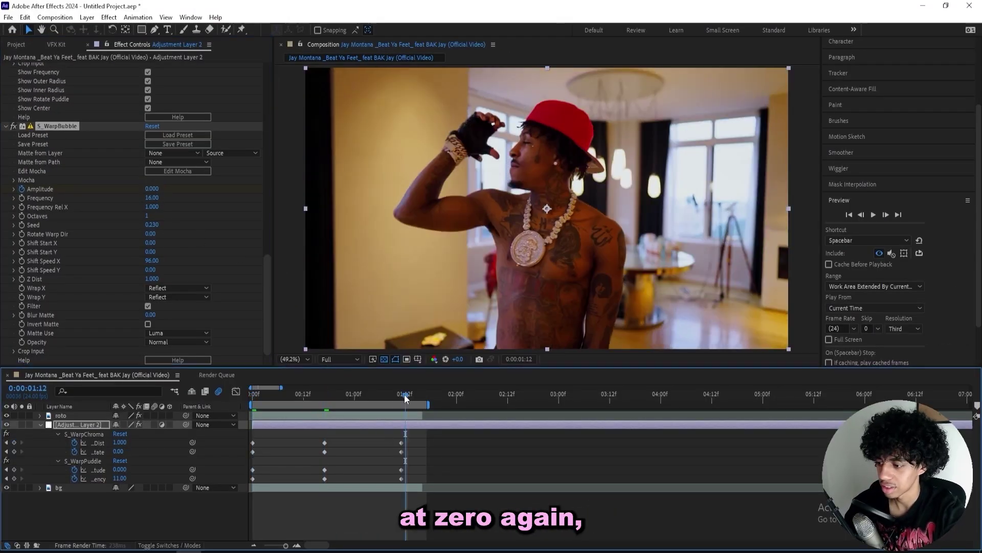
pyautogui.press('j')
# Step: Set S_WarpBubble's Frequency to 10 and keyframe it at 0:00:00:17
pyautogui.click(152, 198)
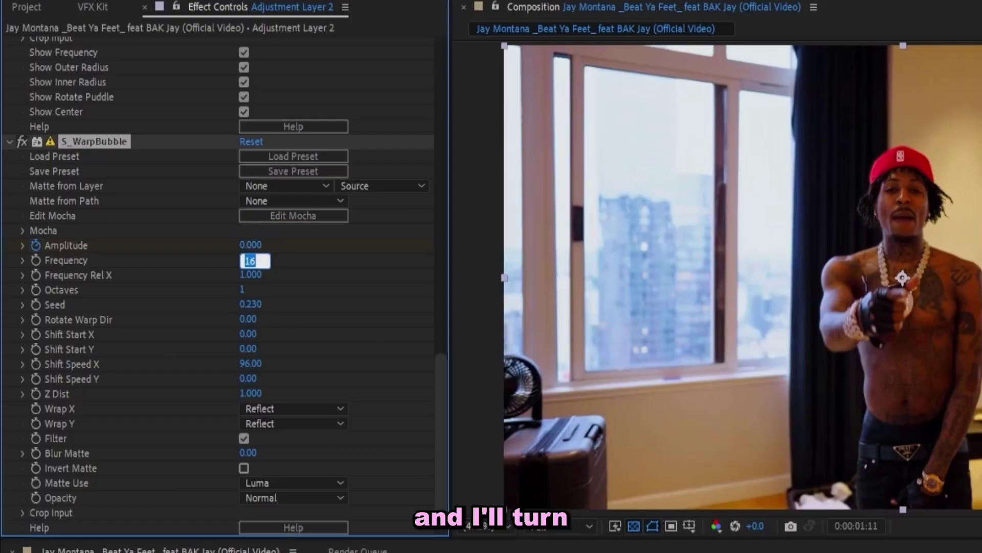
pyautogui.write('1')
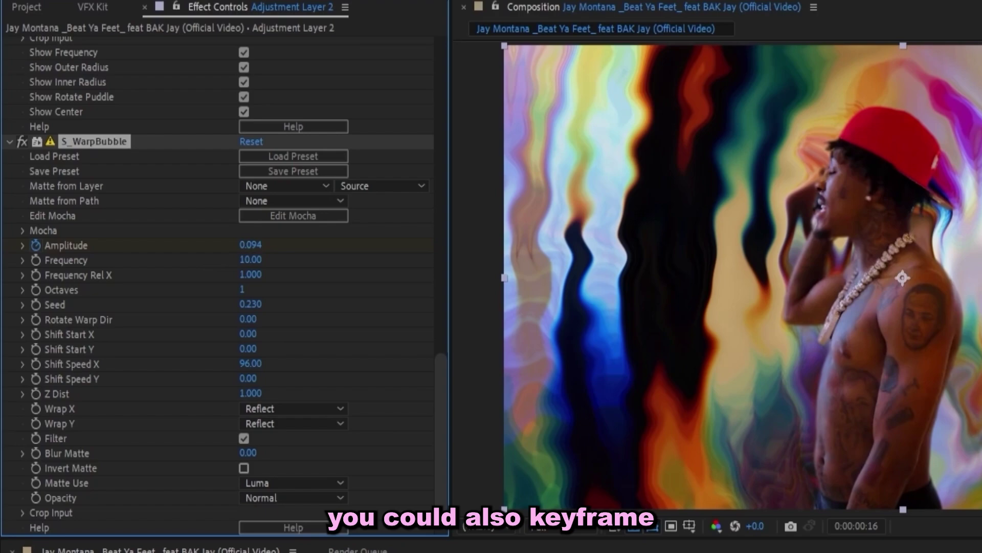
pyautogui.press('pagedown')
pyautogui.press('pagedown')
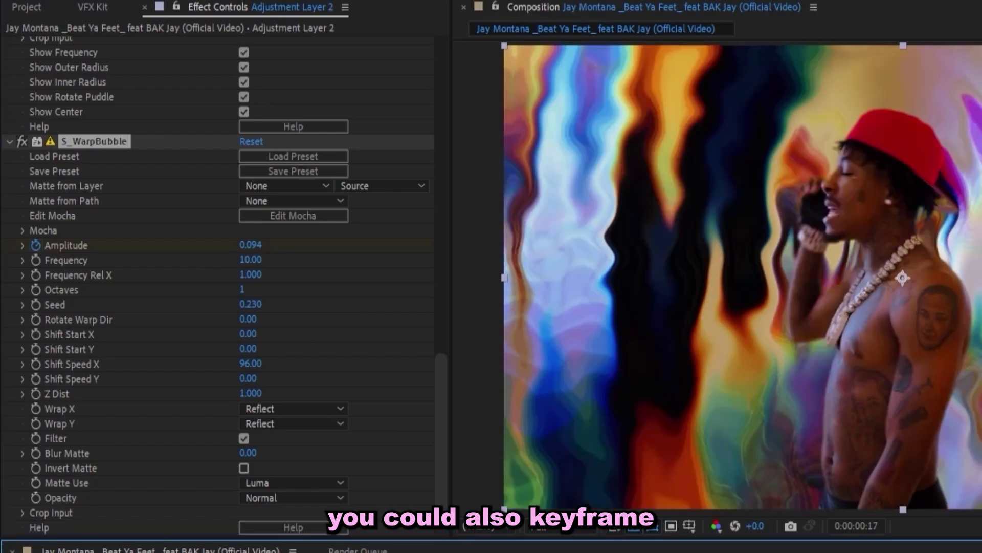
pyautogui.press('pageup')
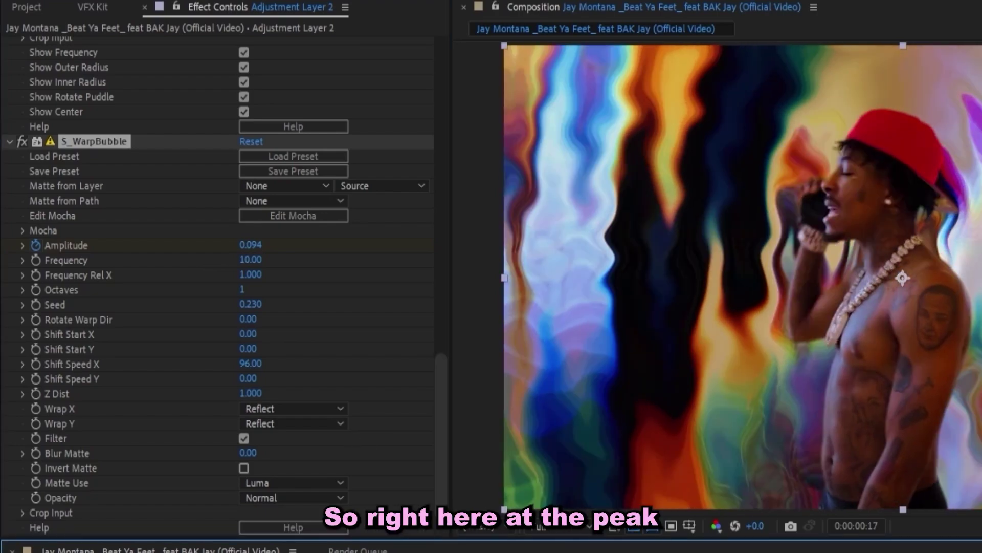
pyautogui.click(36, 259)
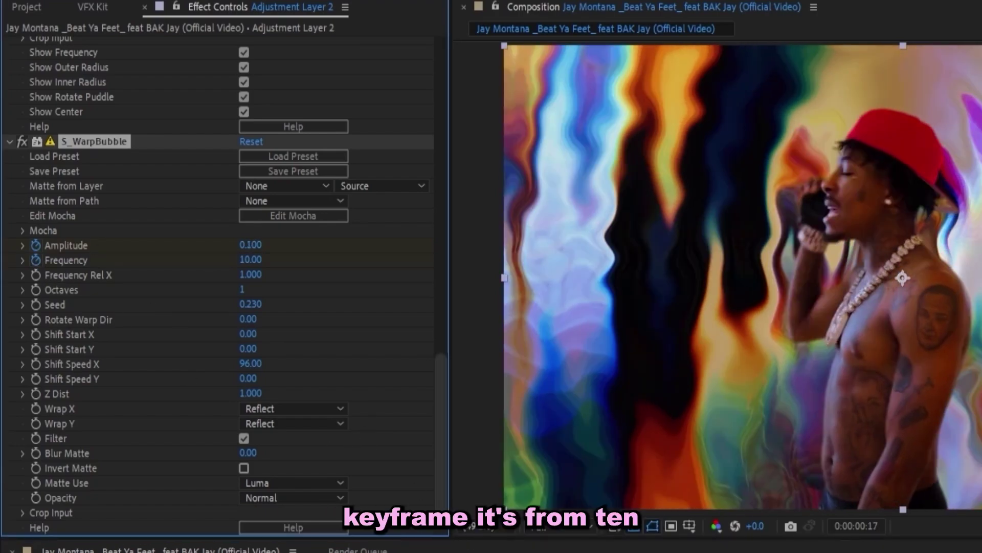
# Step: Keyframe S_WarpBubble's Amplitude at 0 and Frequency at 3 at the first frame
pyautogui.click(264, 407)
pyautogui.click(251, 245)
pyautogui.write('0')
pyautogui.press('Tab')
pyautogui.write('3')
pyautogui.click(189, 202)
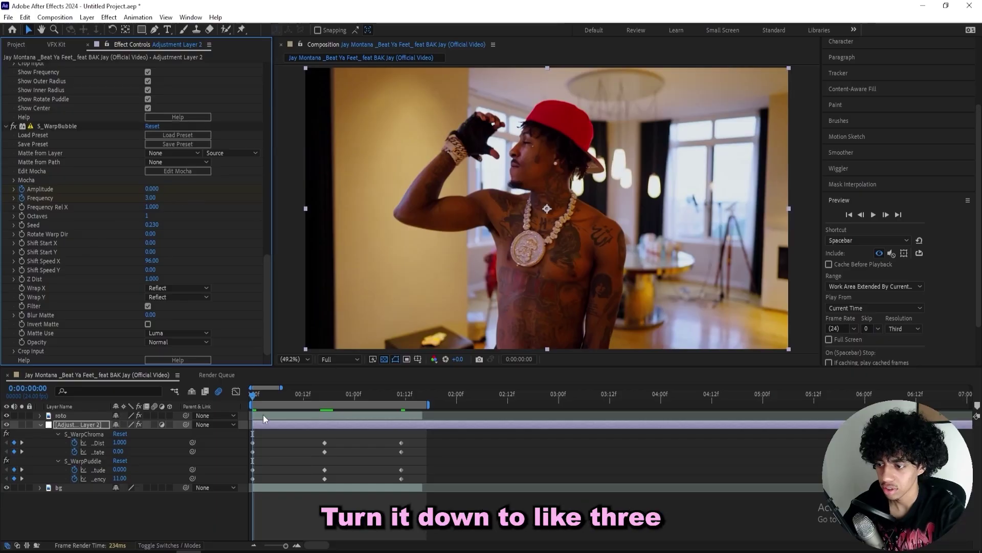
# Step: Keyframe S_WarpBubble's Frequency at 5 at 0:00:01:11
pyautogui.moveTo(265, 409); pyautogui.dragTo(402, 407)
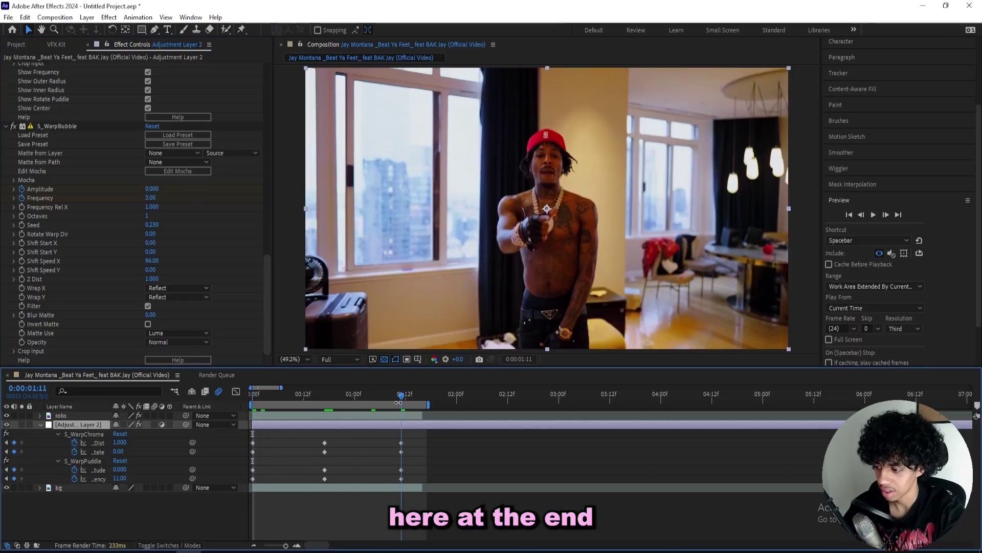
pyautogui.click(151, 198)
pyautogui.write('5')
pyautogui.click(198, 206)
# Step: Apply the Hue/Saturation effect to the adjustment layer at the first frame and keyframe its Channel Range
pyautogui.press('Home')
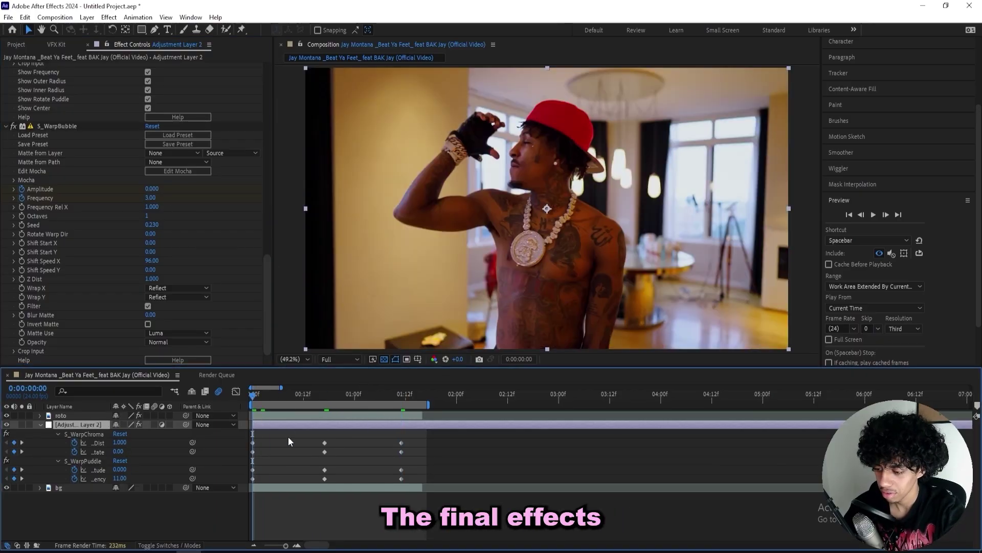
pyautogui.hotkey('ctrl', 'space')
pyautogui.write('hue')
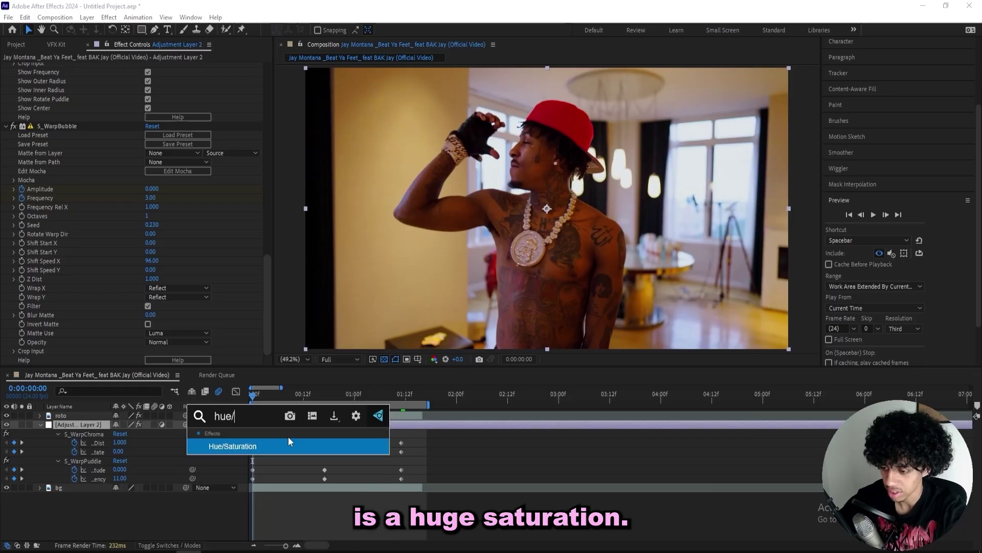
pyautogui.press('Return')
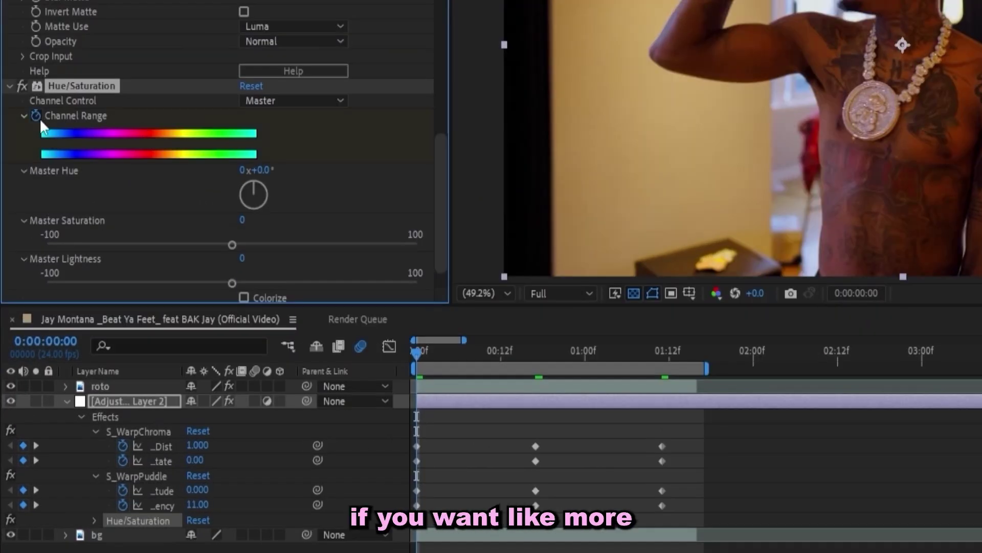
# Step: Set Hue/Saturation's Master Hue to 0x+187.0° at 0:00:00:17
pyautogui.click(535, 352)
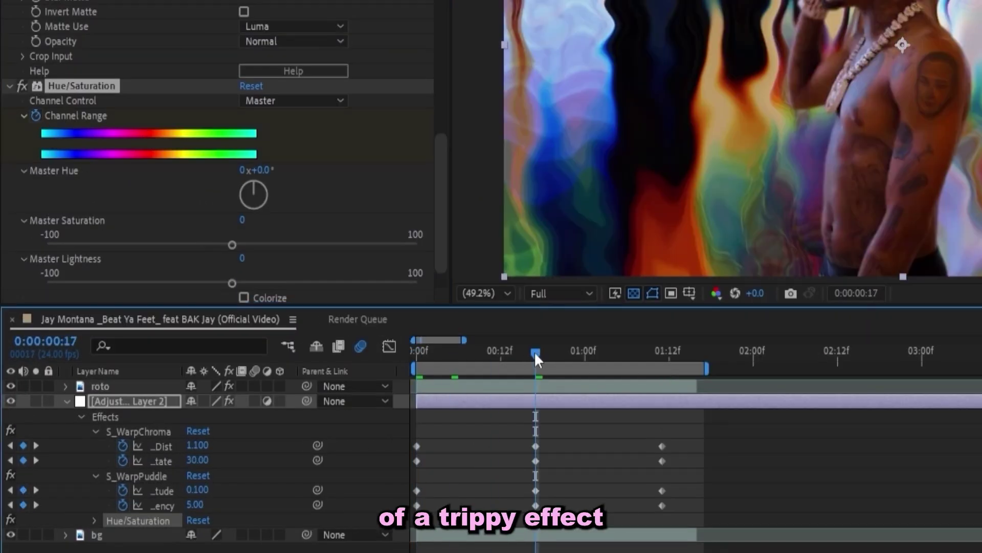
pyautogui.moveTo(260, 171); pyautogui.dragTo(409, 169)
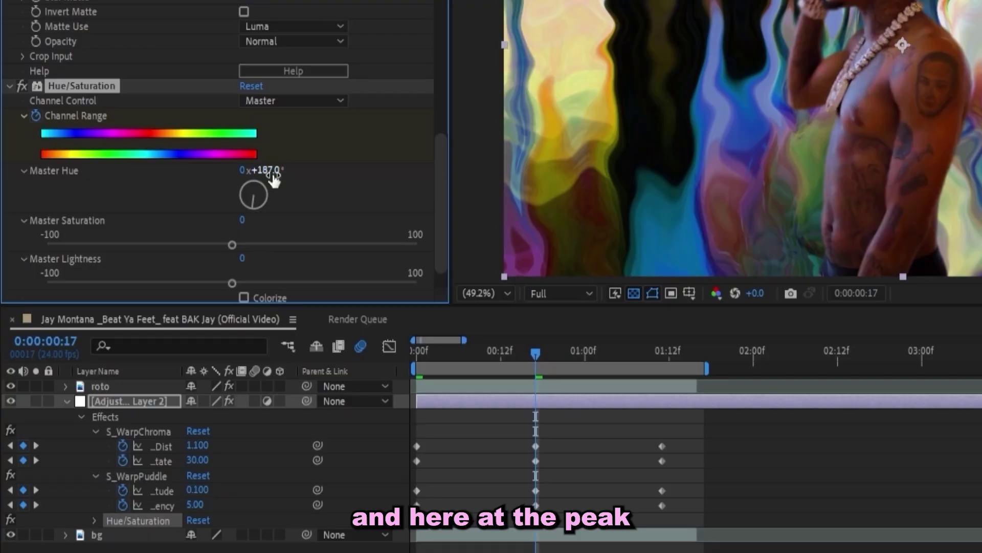
# Step: Set Hue/Saturation's Master Hue to 1x+0.0° at 0:00:01:11 and scrub back to the first frame
pyautogui.moveTo(535, 353); pyautogui.dragTo(661, 354)
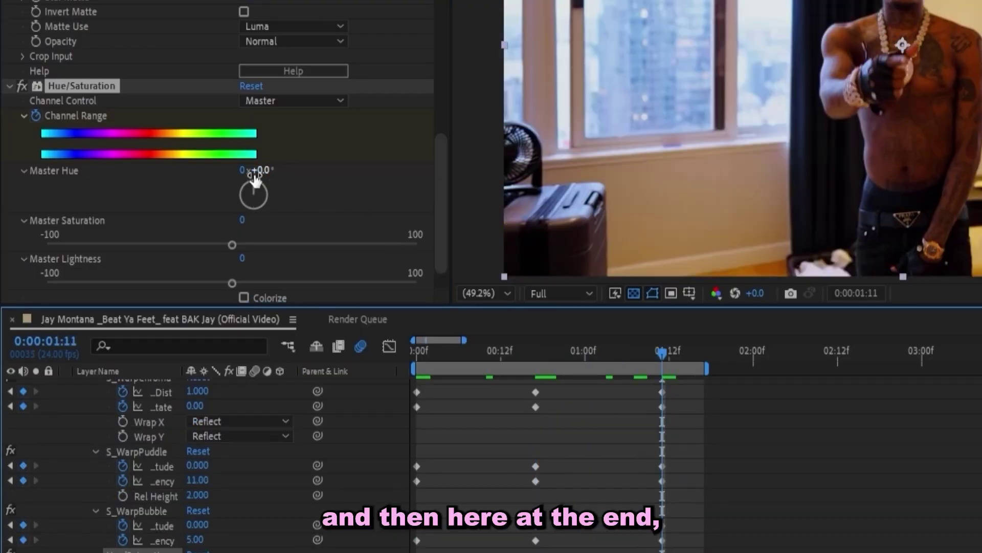
pyautogui.click(251, 172)
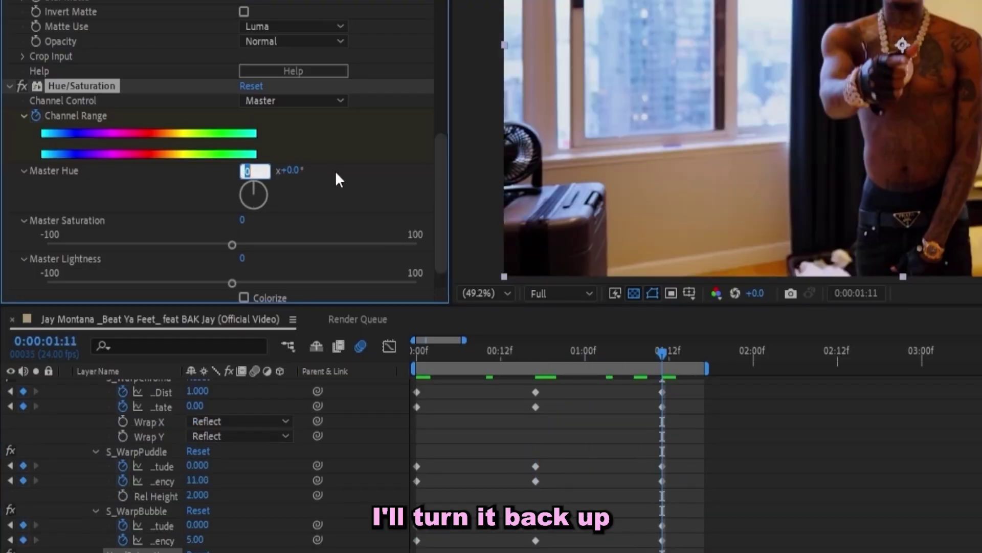
pyautogui.write('1')
pyautogui.press('Return')
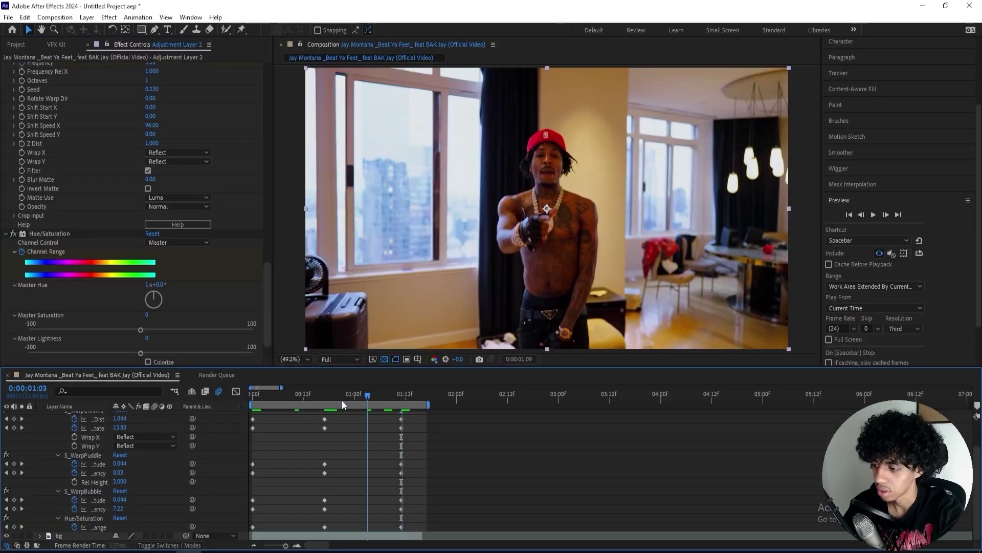
pyautogui.moveTo(564, 361); pyautogui.dragTo(519, 366)
pyautogui.moveTo(314, 404); pyautogui.dragTo(226, 411)
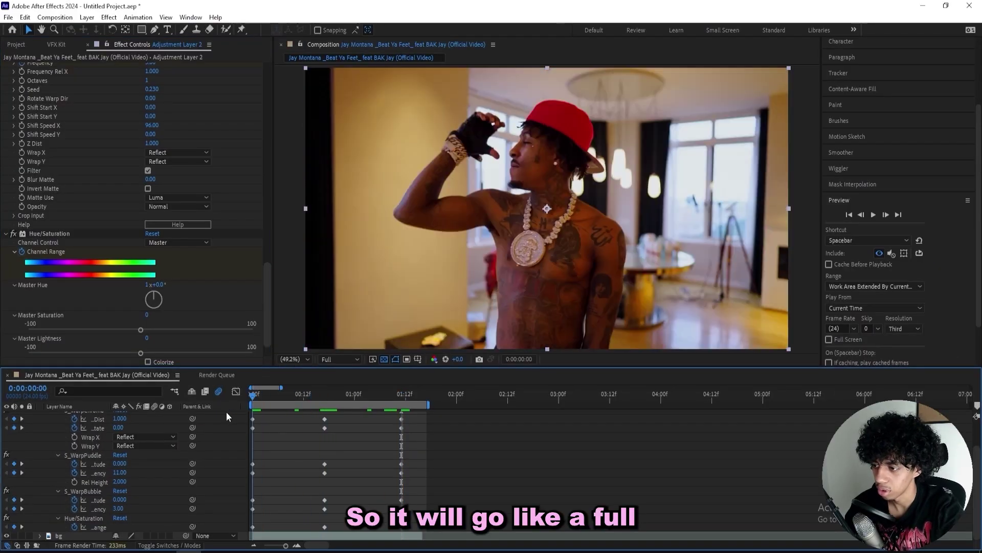
# Step: Preview the composition and apply the Deep Glow effect to the adjustment layer at 0:00:00:17
pyautogui.press('space')
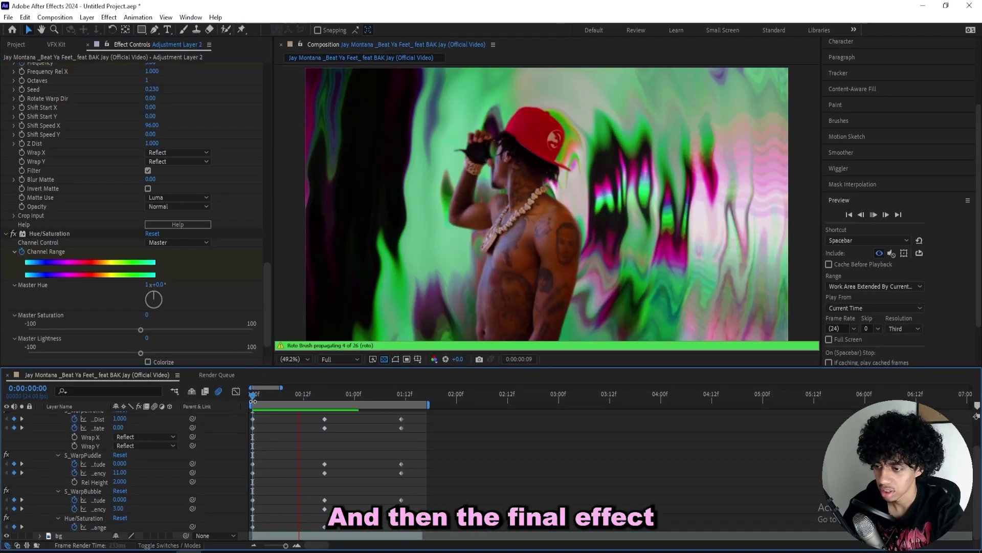
pyautogui.click(324, 394)
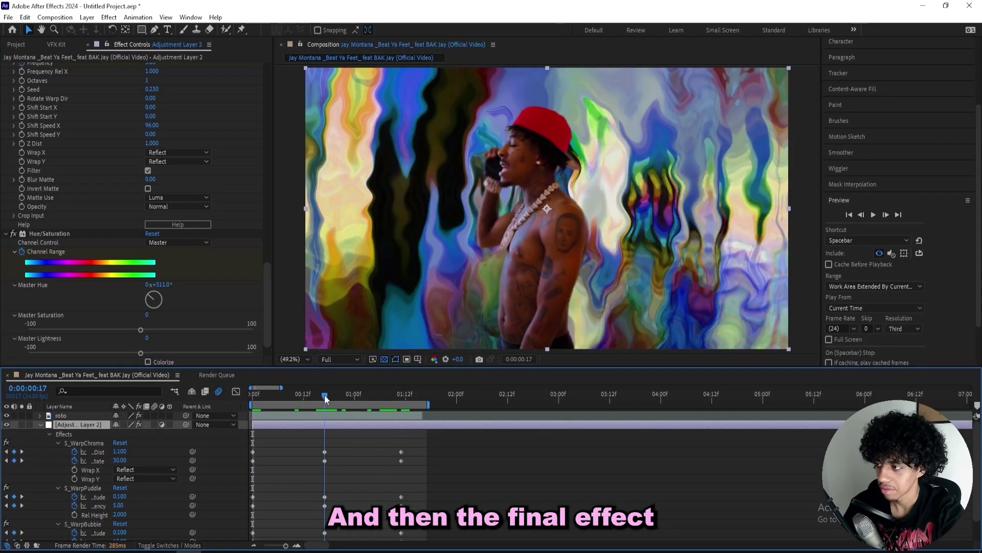
pyautogui.hotkey('ctrl', 'space')
pyautogui.write('deep glow')
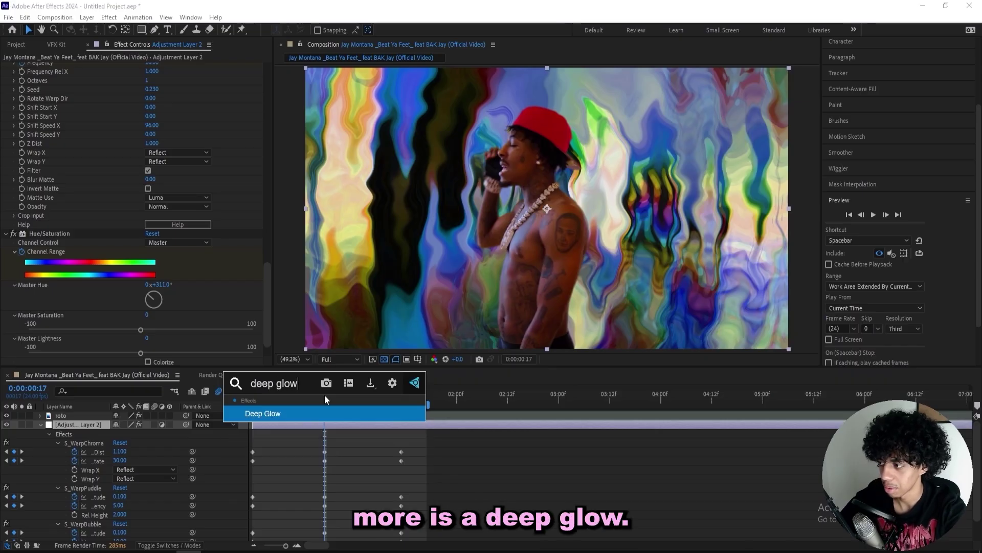
pyautogui.press('Return')
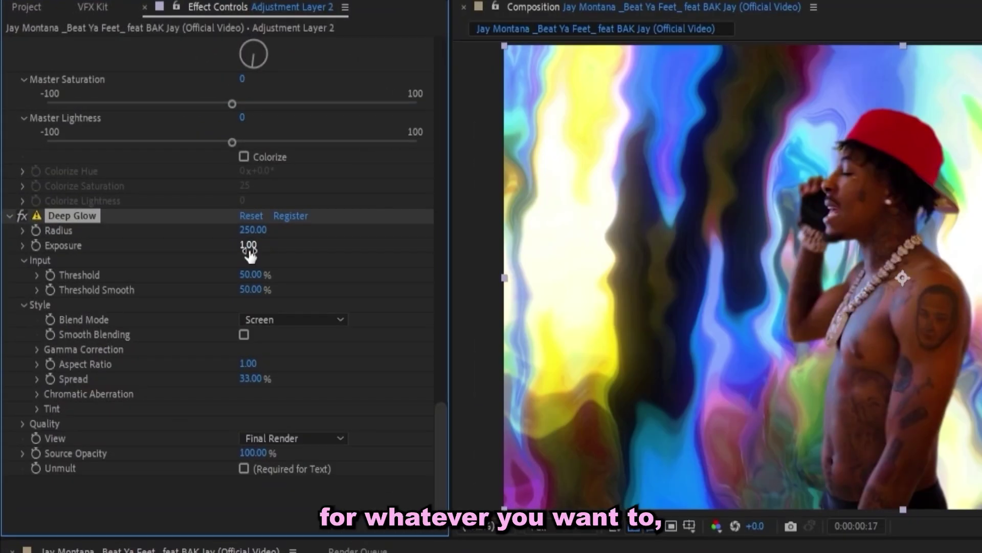
# Step: Set Deep Glow's Radius to 500 and keyframe its Exposure at 0.78 at 0:00:00:17
pyautogui.click(259, 232)
pyautogui.write('50')
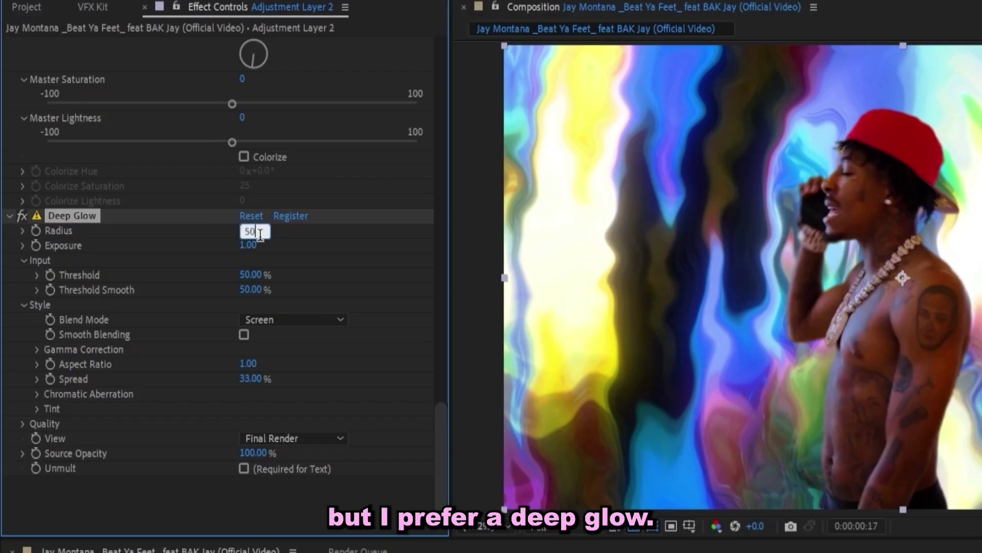
pyautogui.write('0')
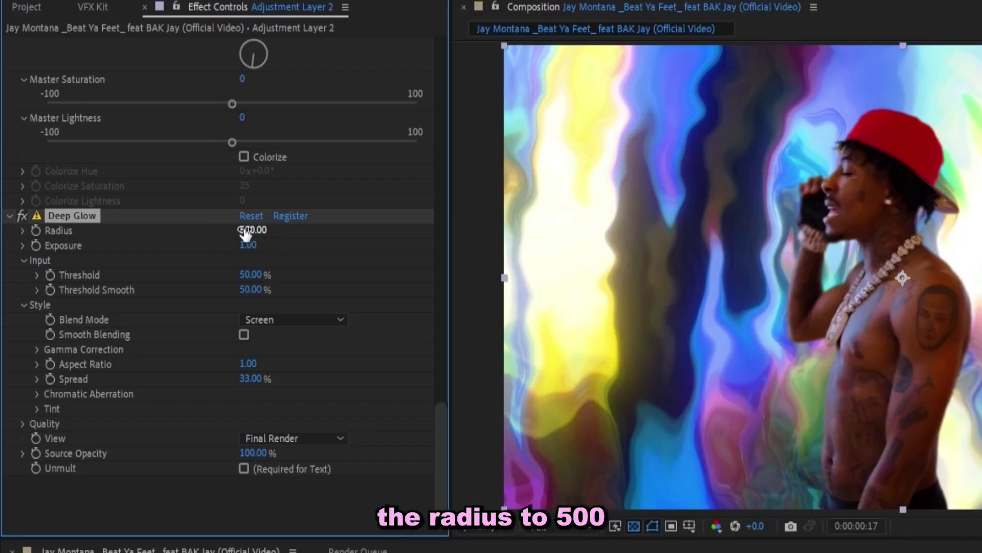
pyautogui.moveTo(249, 249); pyautogui.dragTo(231, 246)
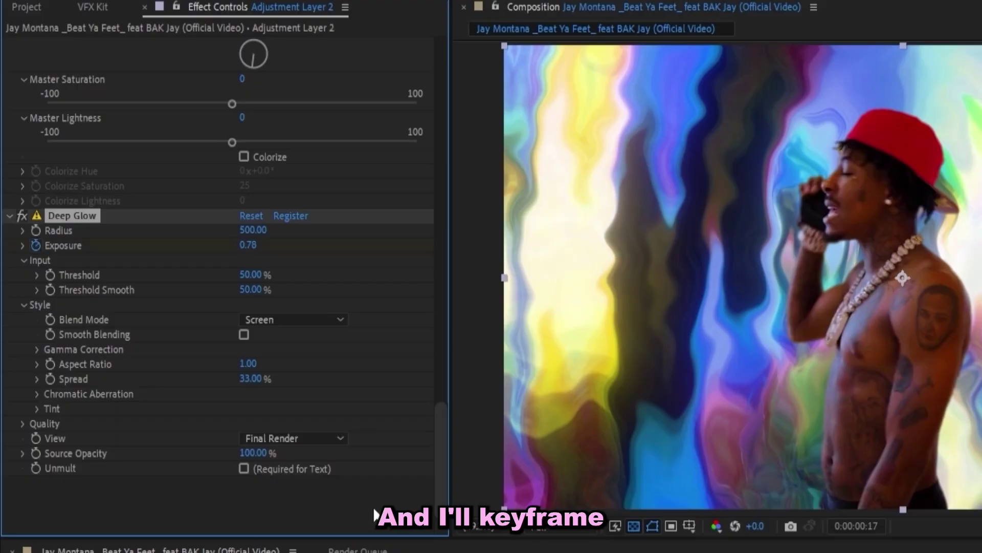
# Step: Keyframe Deep Glow's Exposure at 0 at the first frame and at 0:00:01:11
pyautogui.click(376, 551)
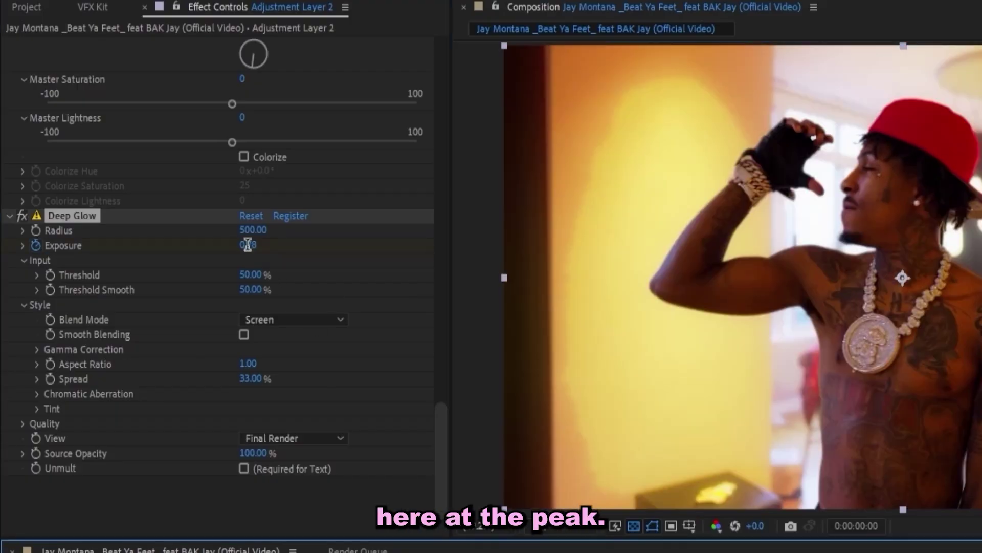
pyautogui.click(247, 244)
pyautogui.press('Return')
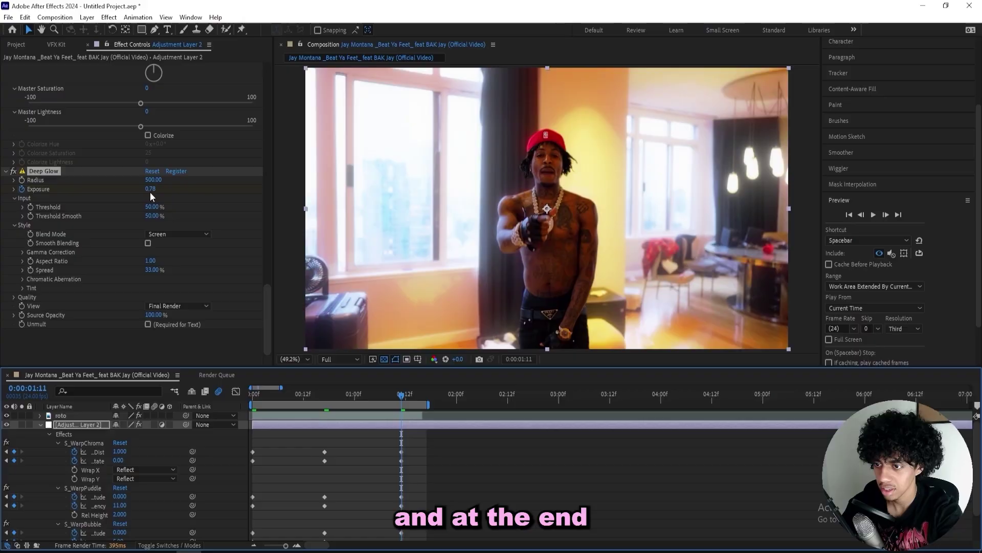
pyautogui.click(244, 243)
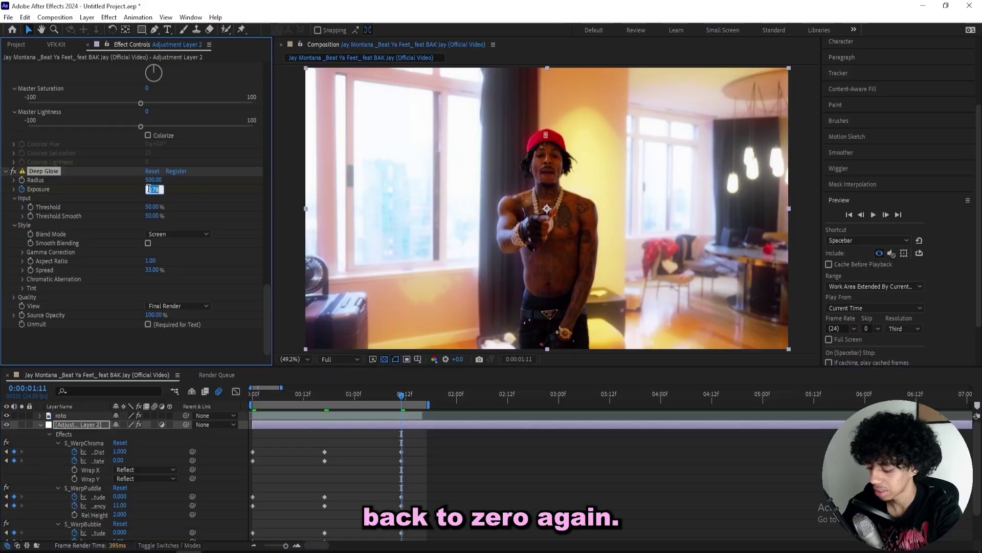
pyautogui.write('0')
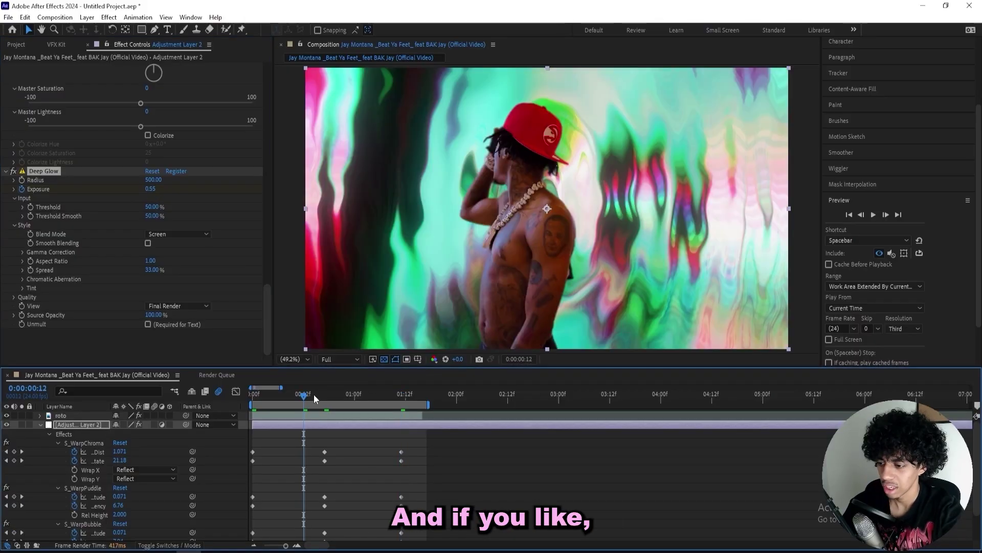
# Step: Apply the Warp effect to the adjustment layer and set its Warp Style to FishEye
pyautogui.hotkey('ctrl', 'space')
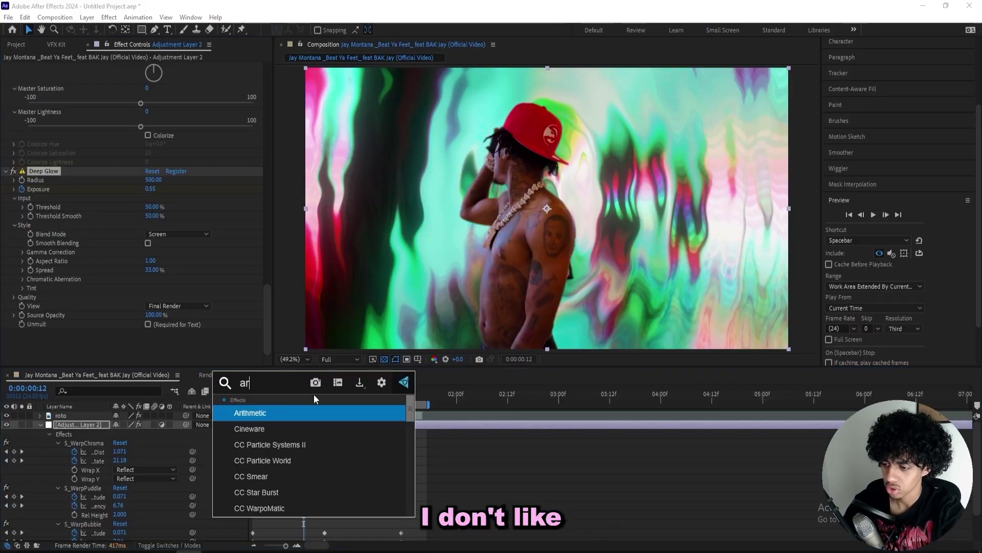
pyautogui.write('warp')
pyautogui.press('Escape')
pyautogui.click(178, 324)
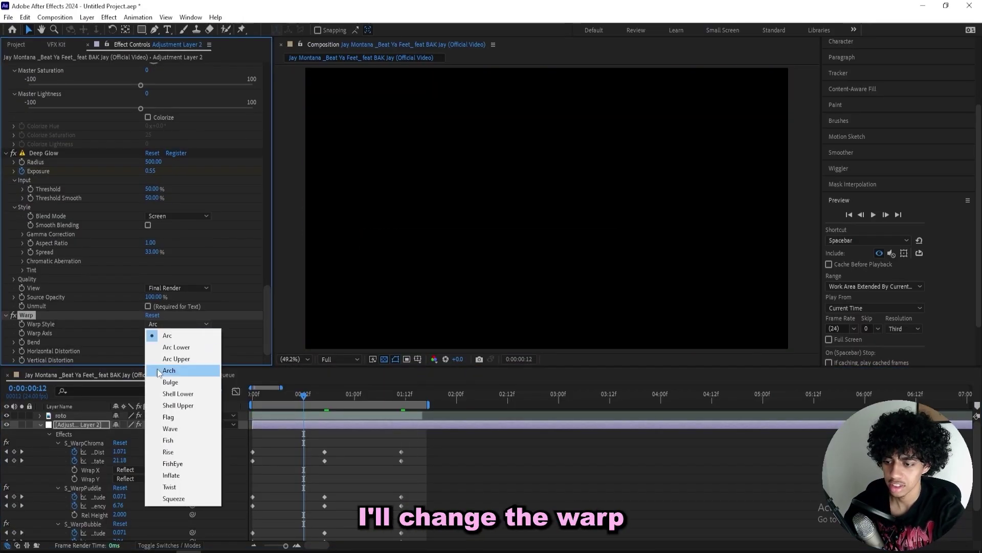
pyautogui.click(188, 458)
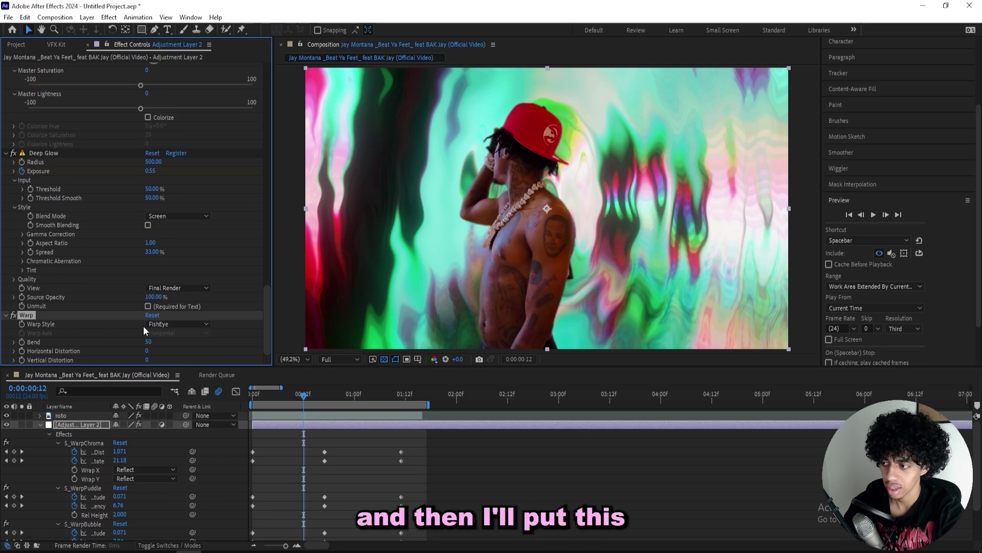
# Step: Move the Warp effect between S_WarpPuddle and S_WarpBubble in the effect stack and expand its settings
pyautogui.moveTo(53, 312); pyautogui.dragTo(45, 116)
pyautogui.scroll(3, 46, 64)
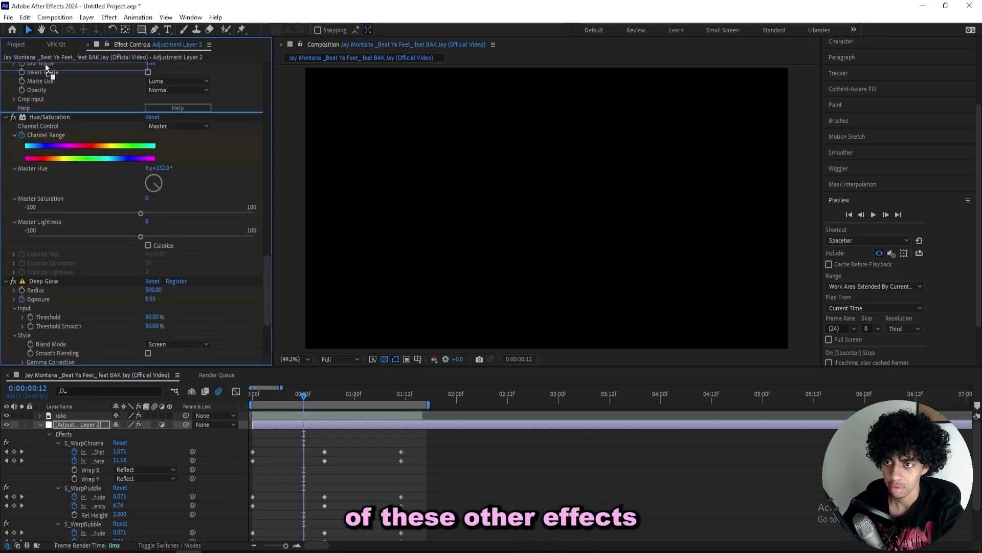
pyautogui.scroll(-15, 45, 63)
pyautogui.moveTo(56, 287); pyautogui.dragTo(54, 294)
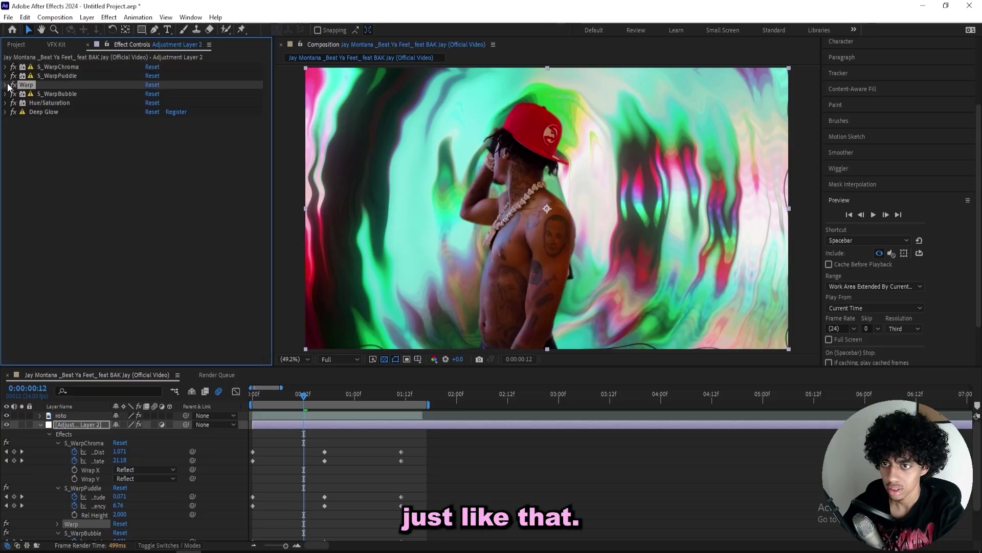
pyautogui.click(6, 85)
# Step: Try a Bend of 100 on the Warp effect and undo the change
pyautogui.moveTo(148, 111); pyautogui.dragTo(165, 111)
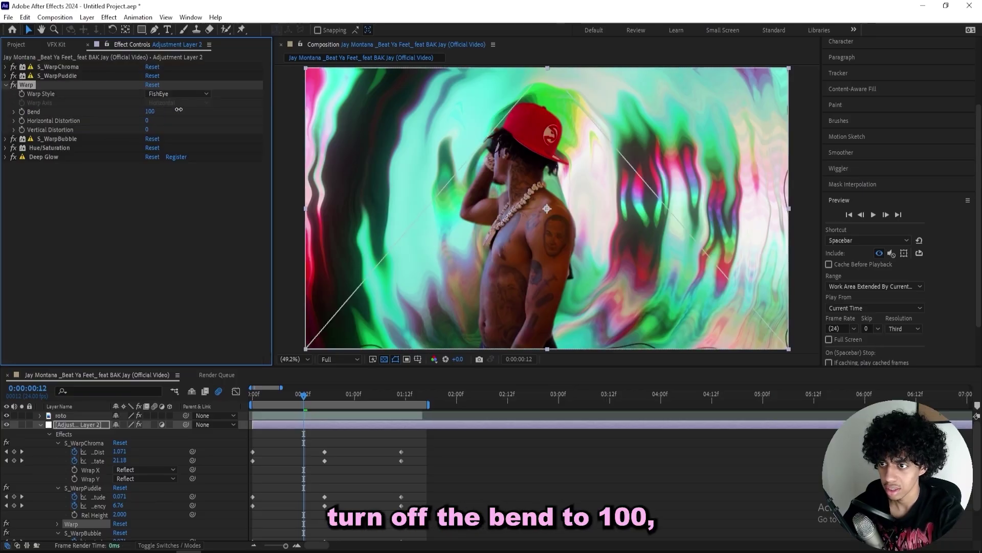
pyautogui.hotkey('ctrl', 'z')
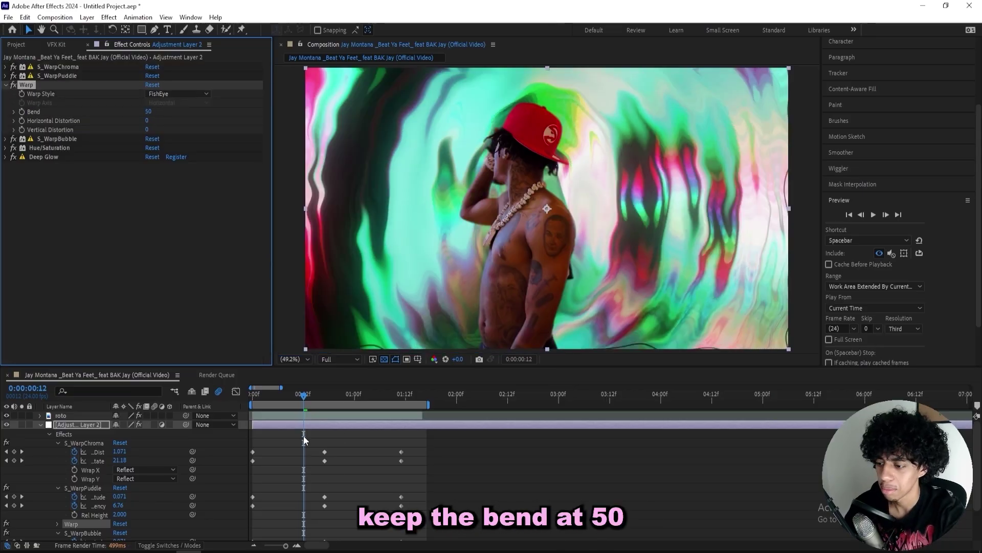
# Step: Keyframe Warp's Bend at 50 at 0:00:00:17 and at 0 on the first frame and at 0:00:01:11
pyautogui.moveTo(304, 396); pyautogui.dragTo(253, 394)
pyautogui.click(22, 111)
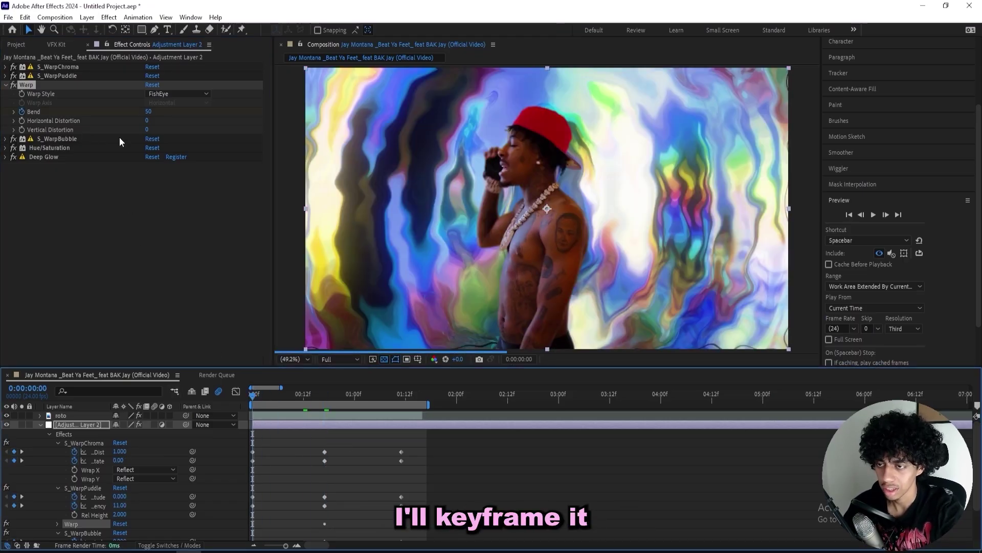
pyautogui.click(150, 111)
pyautogui.write('0')
pyautogui.press('Return')
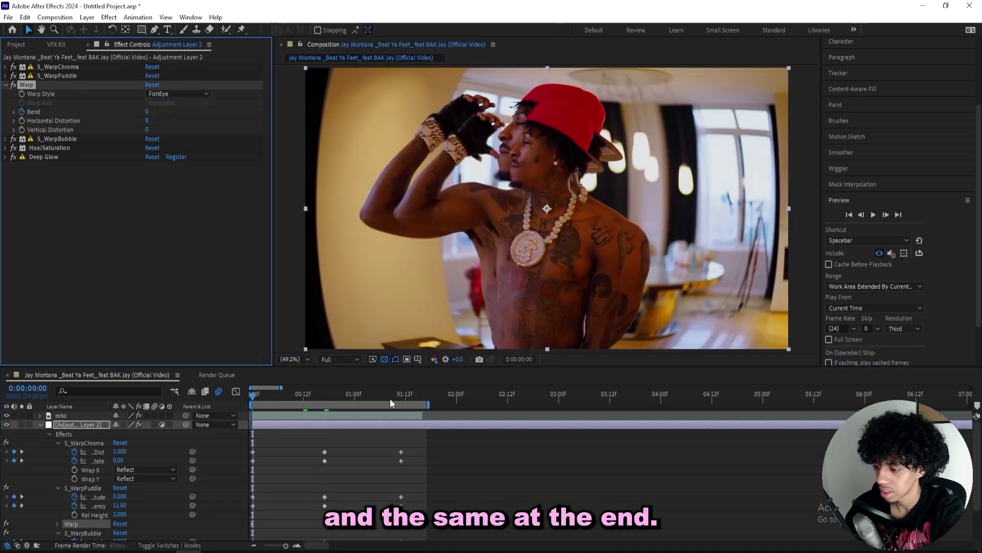
pyautogui.moveTo(395, 397); pyautogui.dragTo(402, 398)
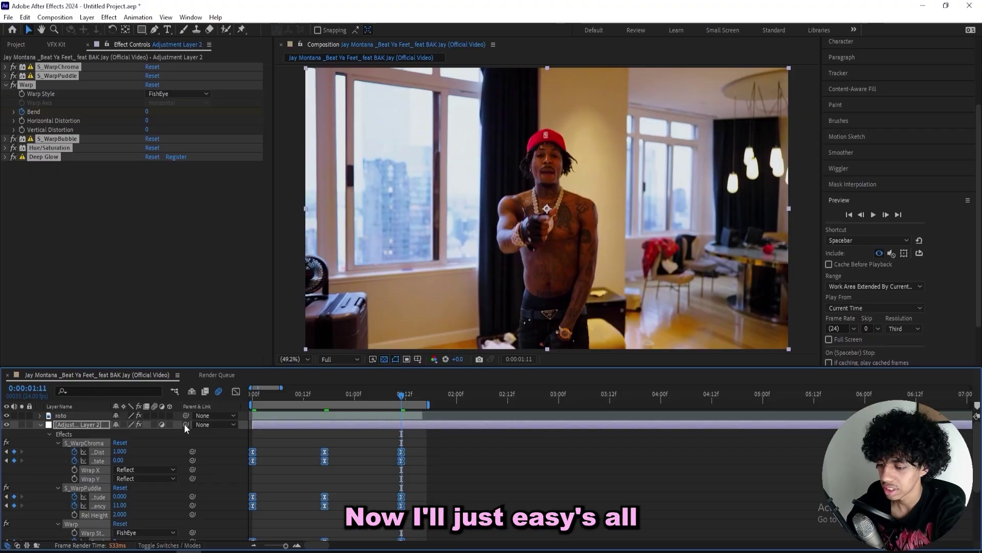
# Step: Easy-ease all of the adjustment layer's keyframes, enable its motion blur, and preview from the first frame
pyautogui.click(154, 424)
pyautogui.press('Home')
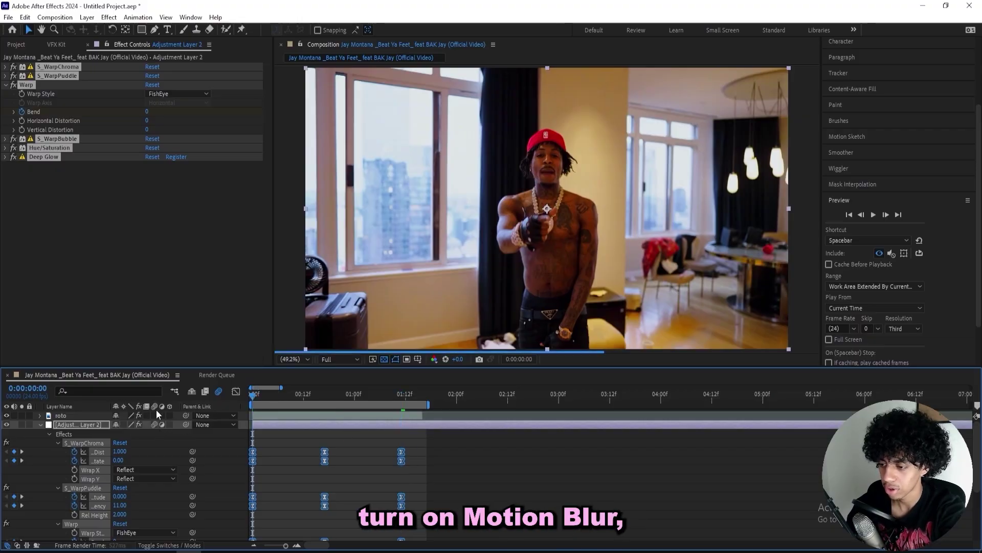
pyautogui.press('space')
pyautogui.click(295, 438)
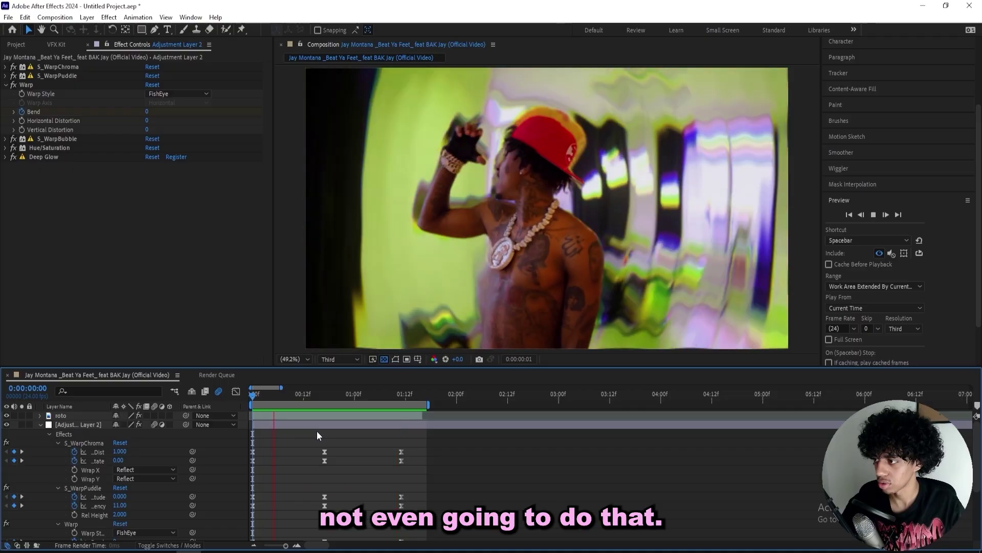
# Step: Shift the adjustment layer's last group of keyframes to about 0:00:01:14 and preview the effect
pyautogui.click(308, 394)
pyautogui.moveTo(419, 450); pyautogui.dragTo(419, 531)
pyautogui.moveTo(403, 475); pyautogui.dragTo(416, 475)
pyautogui.moveTo(324, 393); pyautogui.dragTo(290, 393)
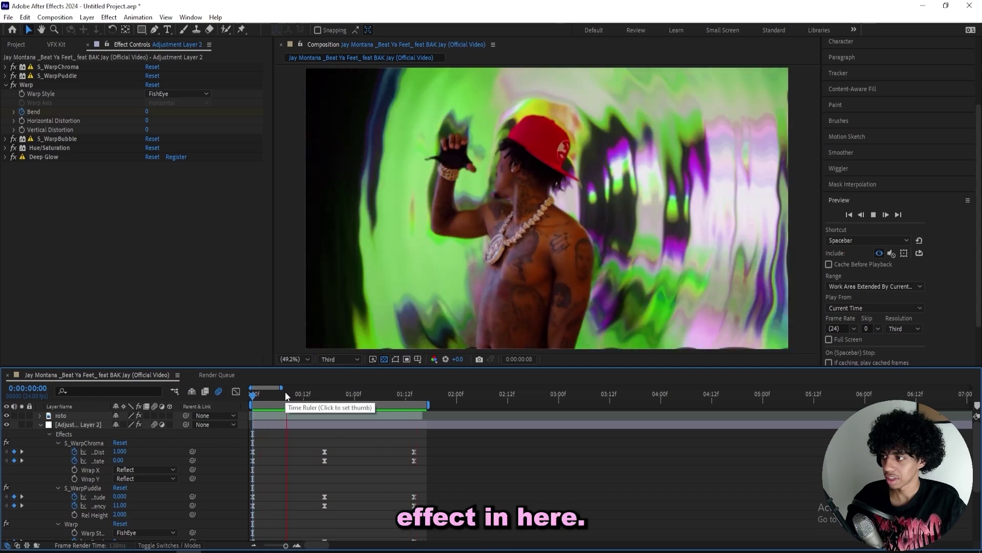
pyautogui.press('space')
# Step: Look through the background and roto effect presets in VFX Kit and return to its category list
pyautogui.click(57, 45)
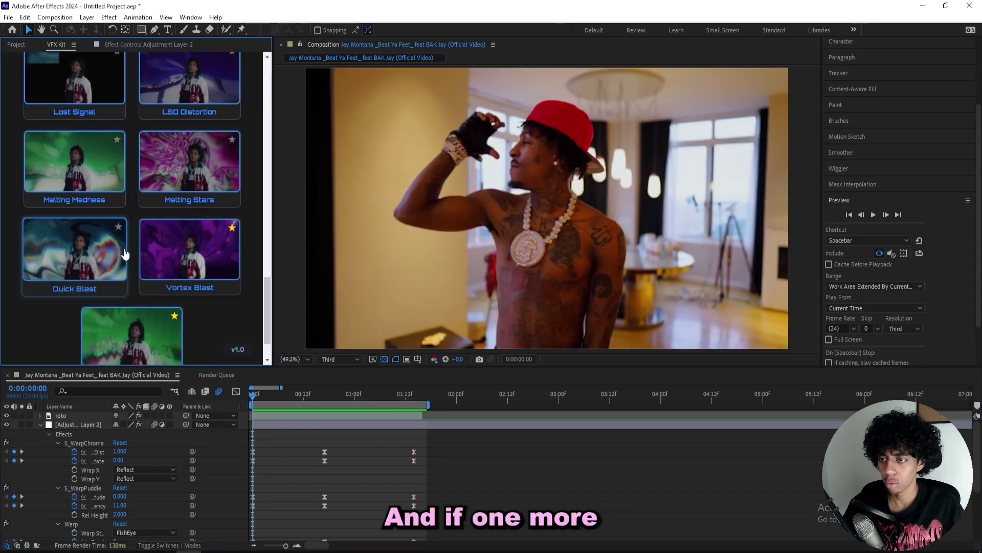
pyautogui.scroll(1, 126, 252)
pyautogui.scroll(-2, 126, 252)
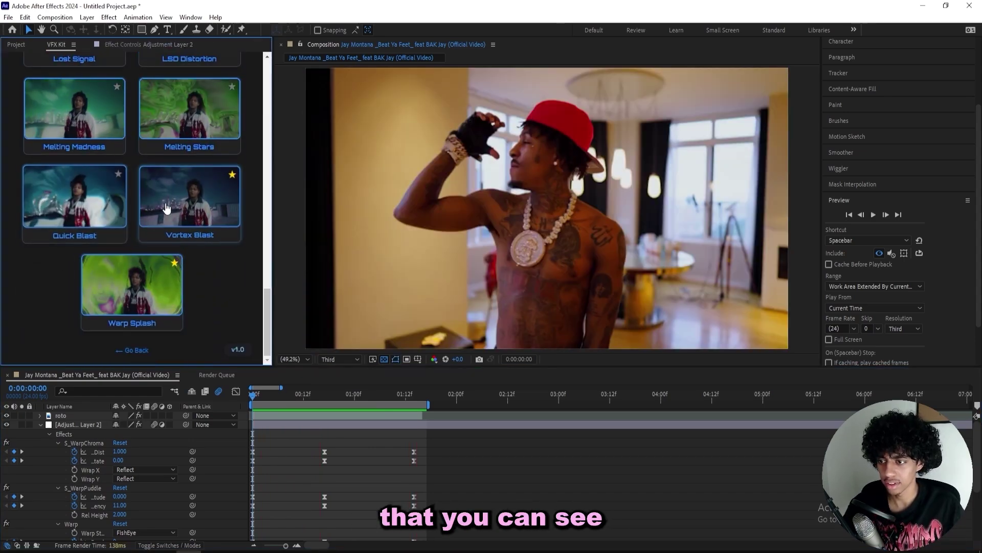
pyautogui.scroll(5, 171, 239)
pyautogui.scroll(5, 171, 239)
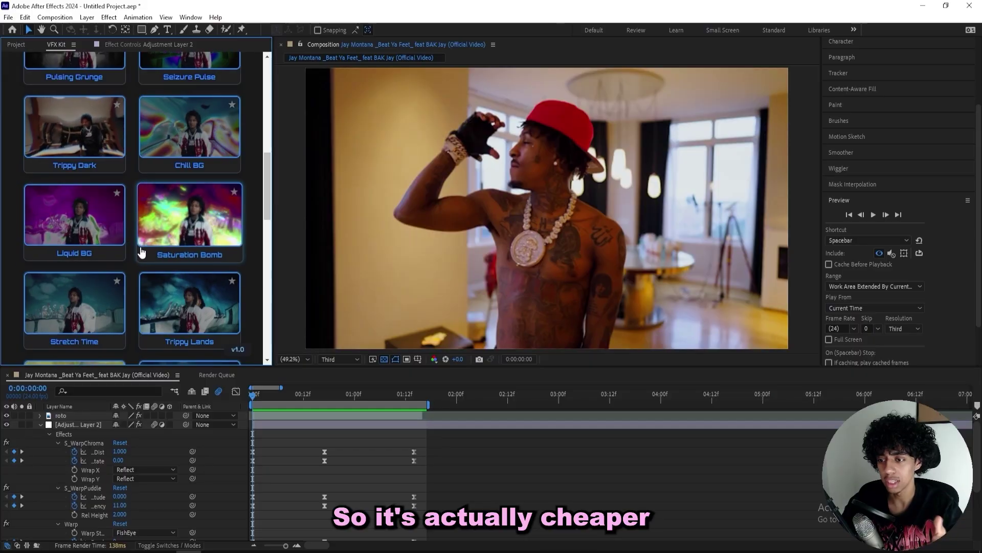
pyautogui.scroll(3, 135, 276)
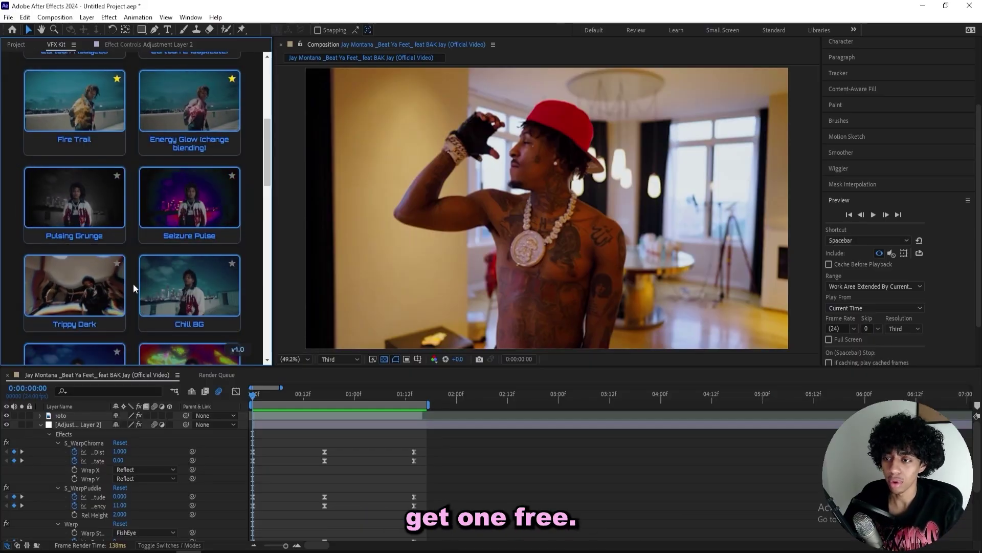
pyautogui.scroll(3, 133, 284)
pyautogui.click(132, 171)
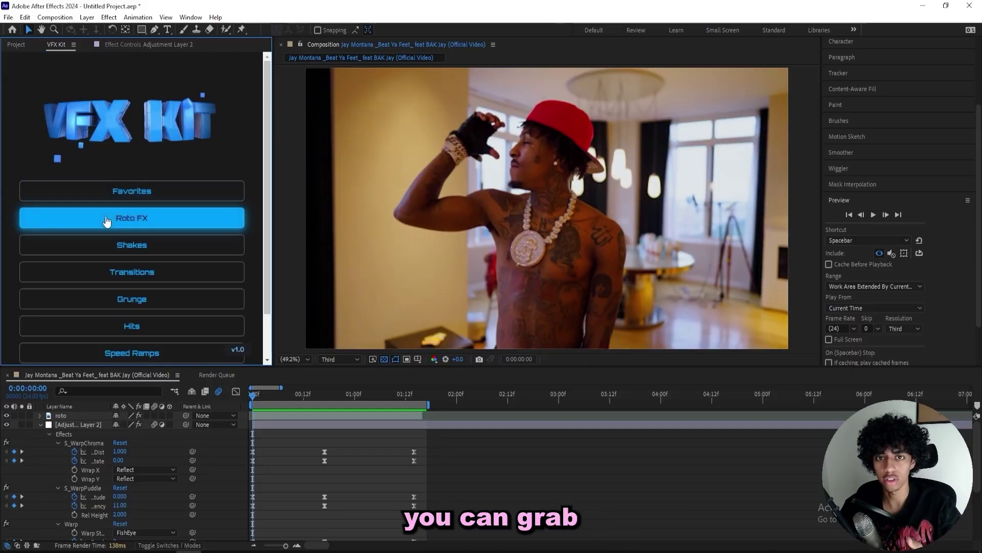
# Step: Look through VFX Kit's Shakes presets and return to the category list
pyautogui.click(134, 245)
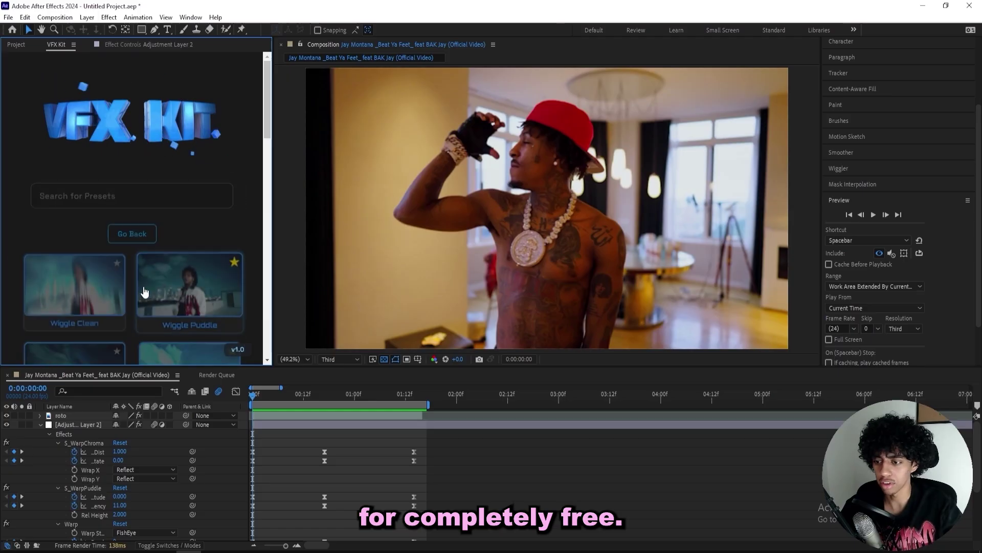
pyautogui.scroll(-2, 130, 215)
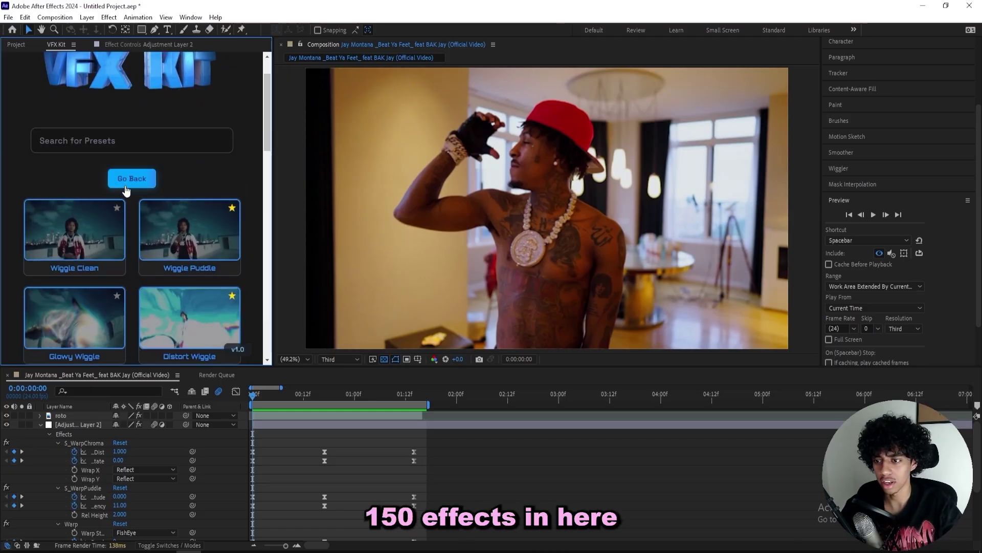
pyautogui.scroll(-2, 126, 188)
pyautogui.scroll(-6, 124, 188)
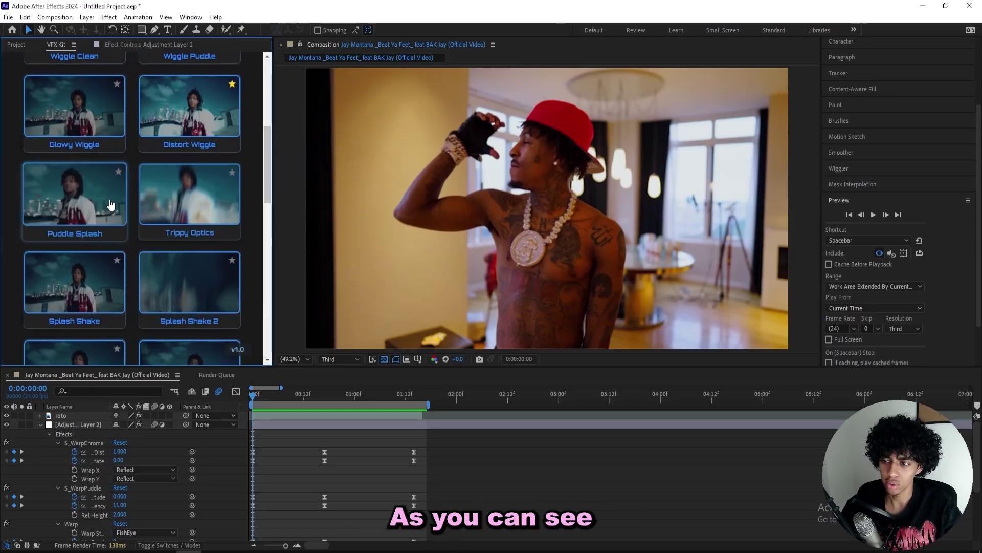
pyautogui.scroll(8, 143, 239)
pyautogui.click(138, 232)
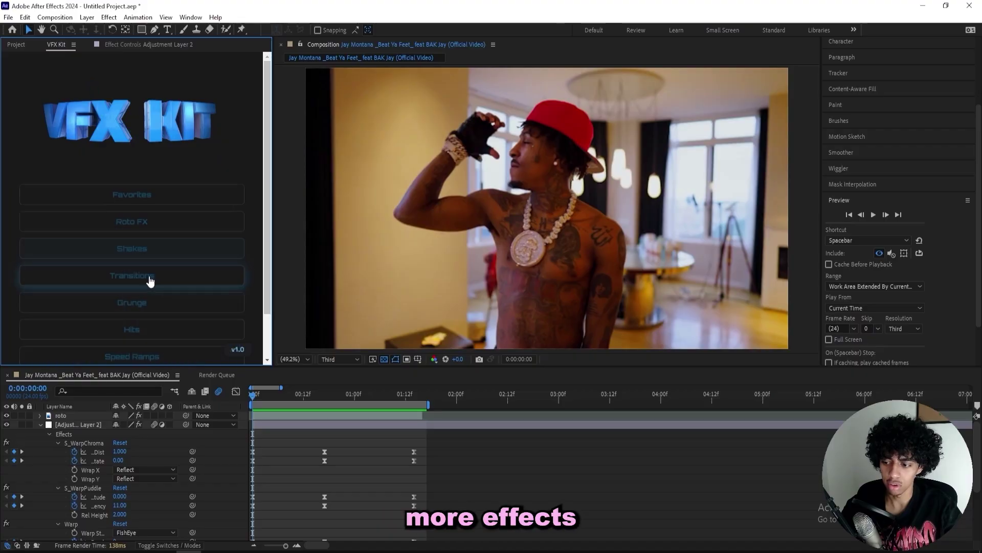
# Step: Add a new adjustment layer above the roto layer and apply a VFX Kit Shakes preset to it
pyautogui.hotkey('ctrl', 'alt', 'y')
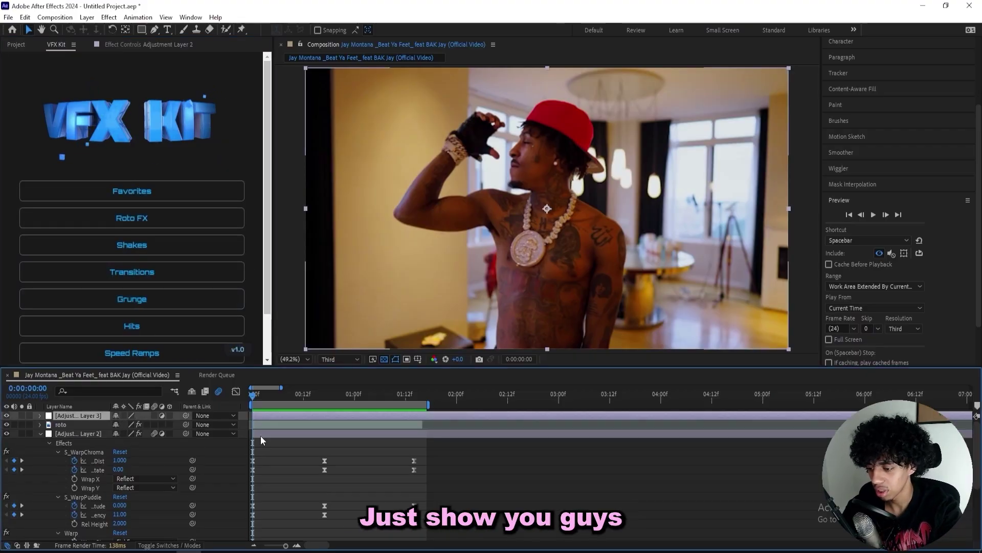
pyautogui.click(152, 248)
pyautogui.scroll(-5, 151, 248)
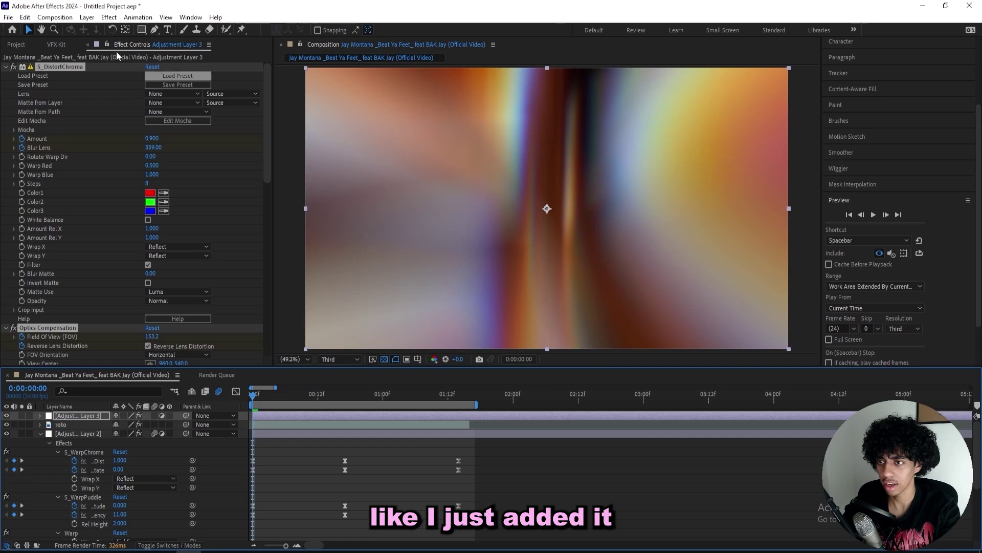
# Step: Preview the composition with the current shake preset on the top adjustment layer
pyautogui.click(57, 45)
pyautogui.middleClick(330, 430)
pyautogui.press('space')
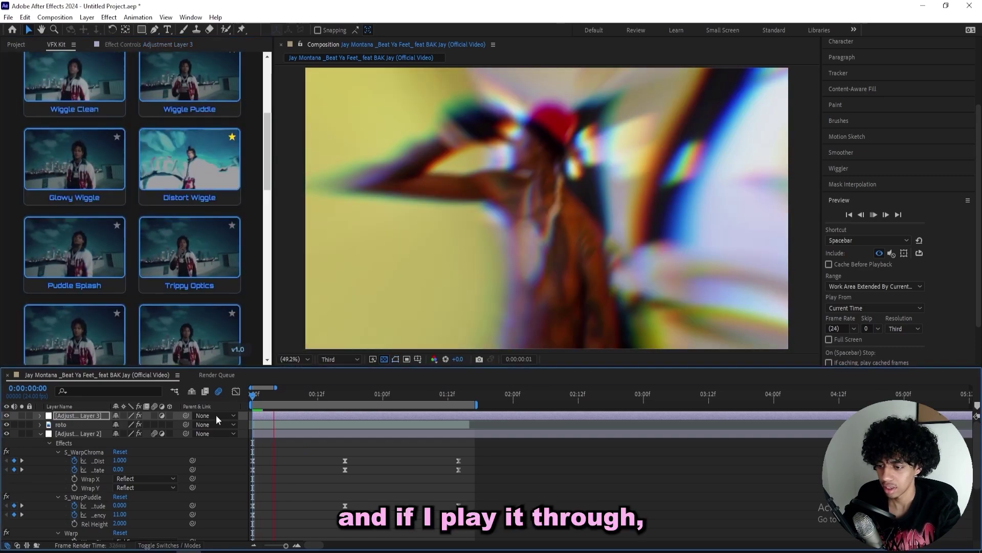
pyautogui.press('space')
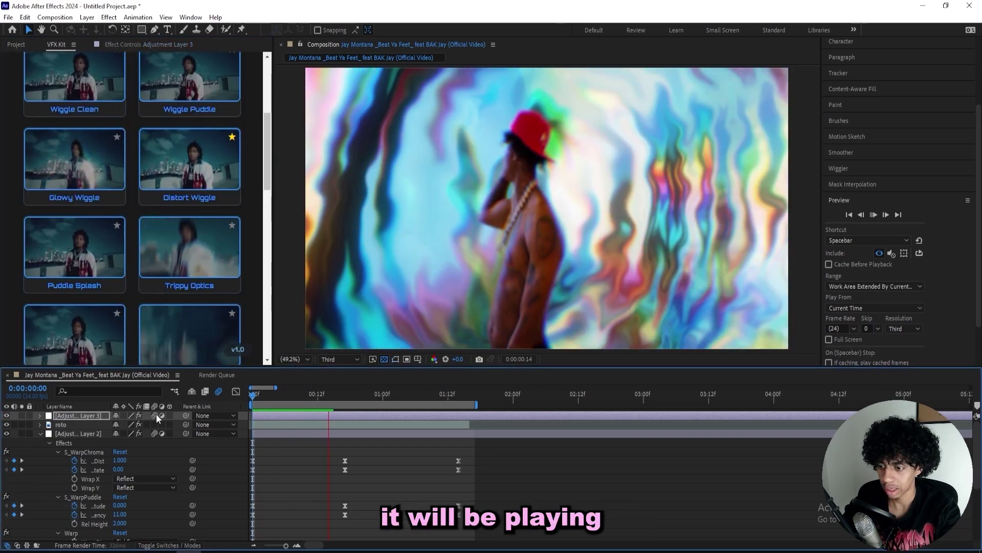
pyautogui.press('space')
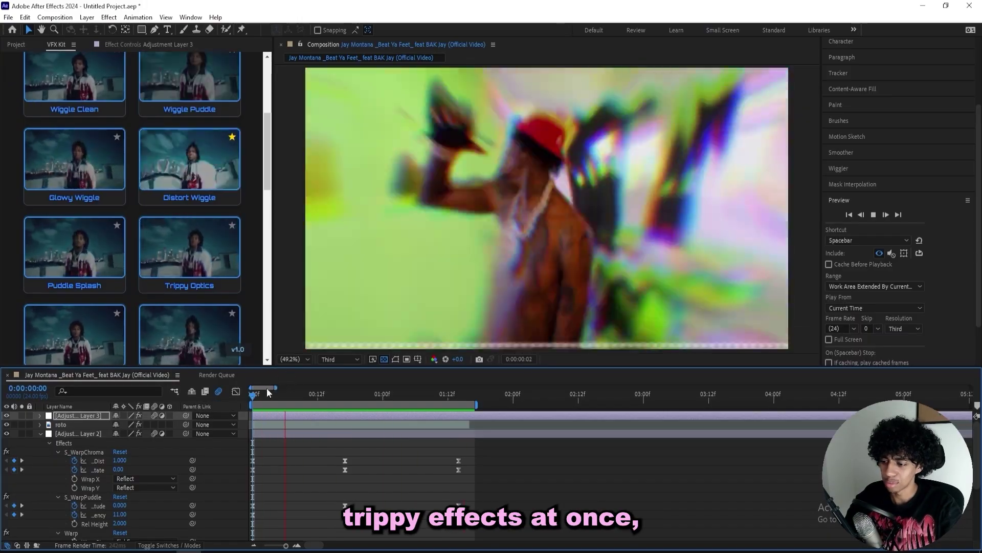
pyautogui.press('space')
# Step: Replace the top adjustment layer's shake effects with VFX Kit's Subtle Vertical Shake preset and preview the result
pyautogui.scroll(-1, 89, 194)
pyautogui.scroll(-8, 90, 194)
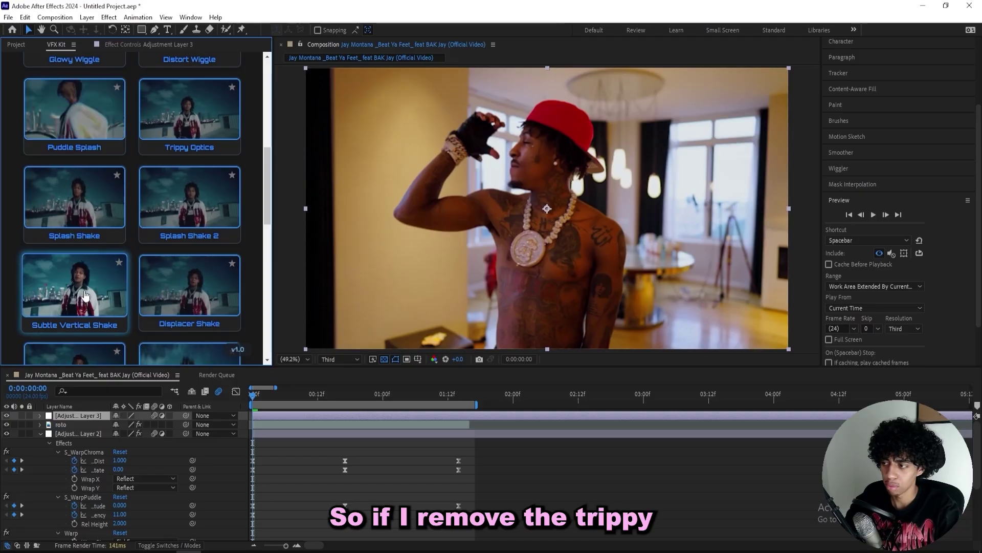
pyautogui.click(72, 294)
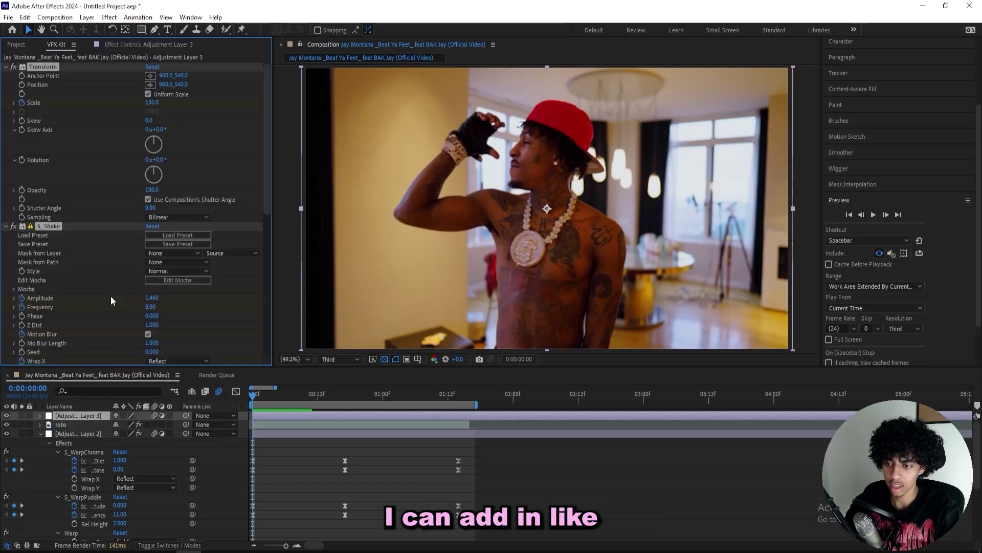
pyautogui.click(296, 474)
pyautogui.press('space')
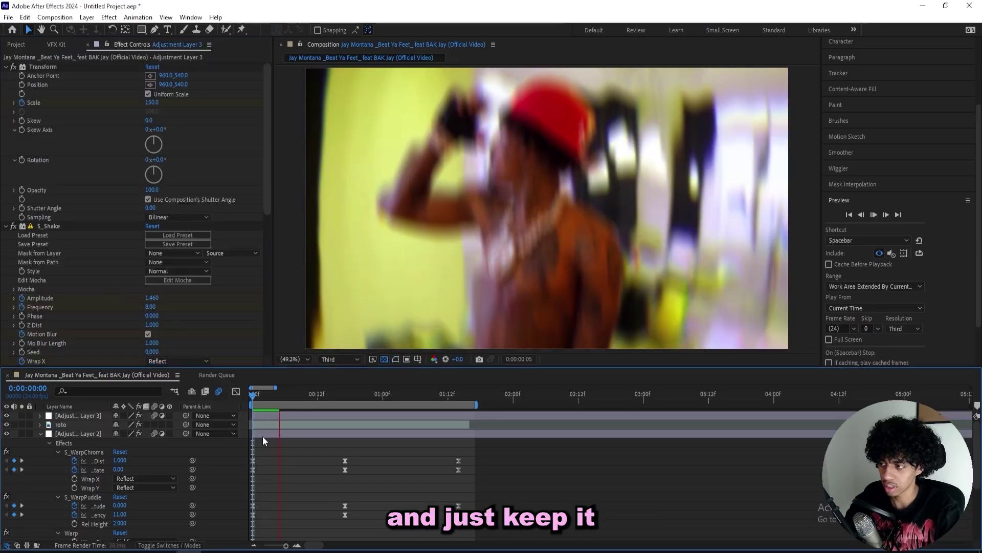
pyautogui.click(16, 45)
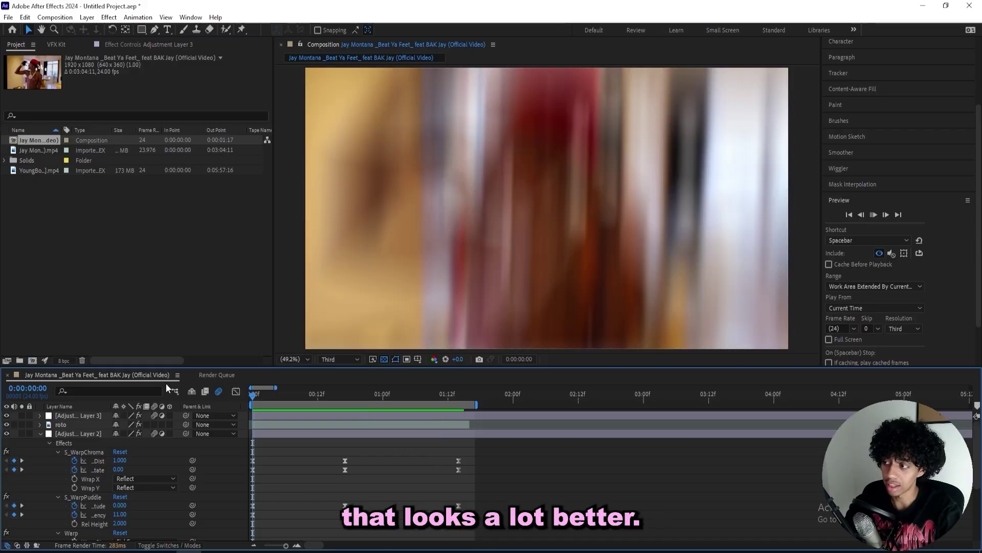